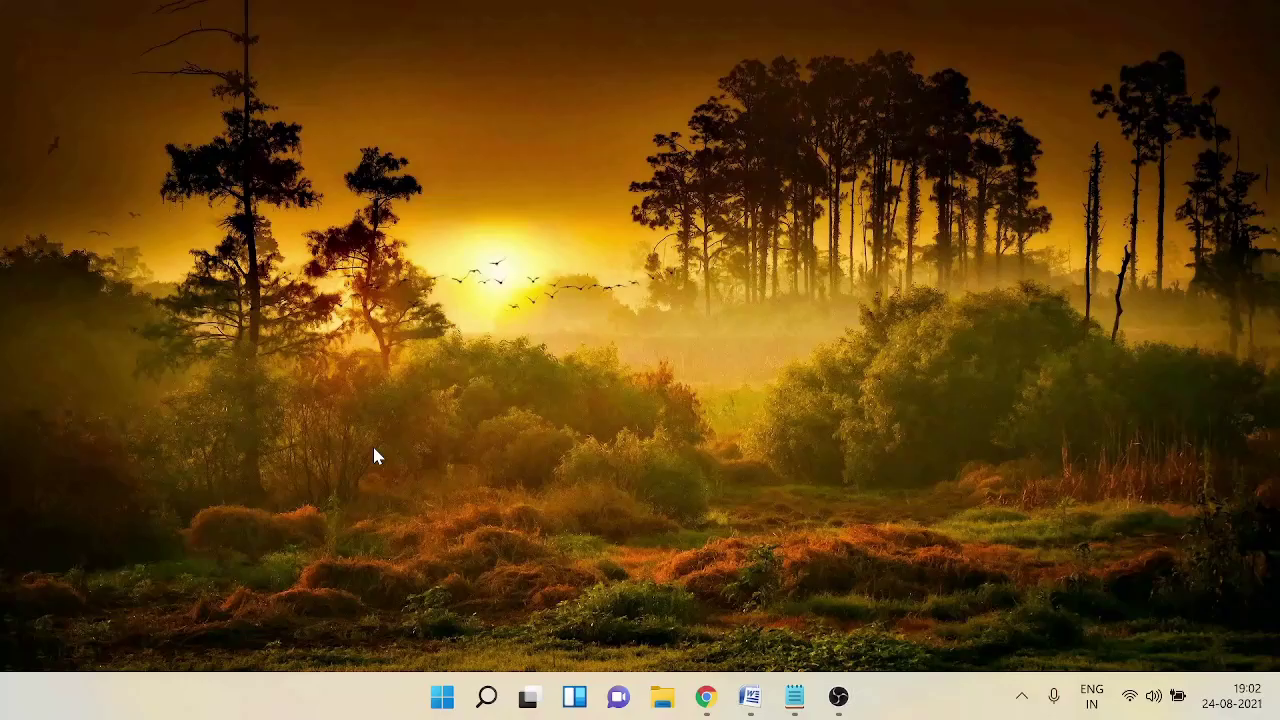
Step: Open Task Manager by running taskmgr
key(super+r)
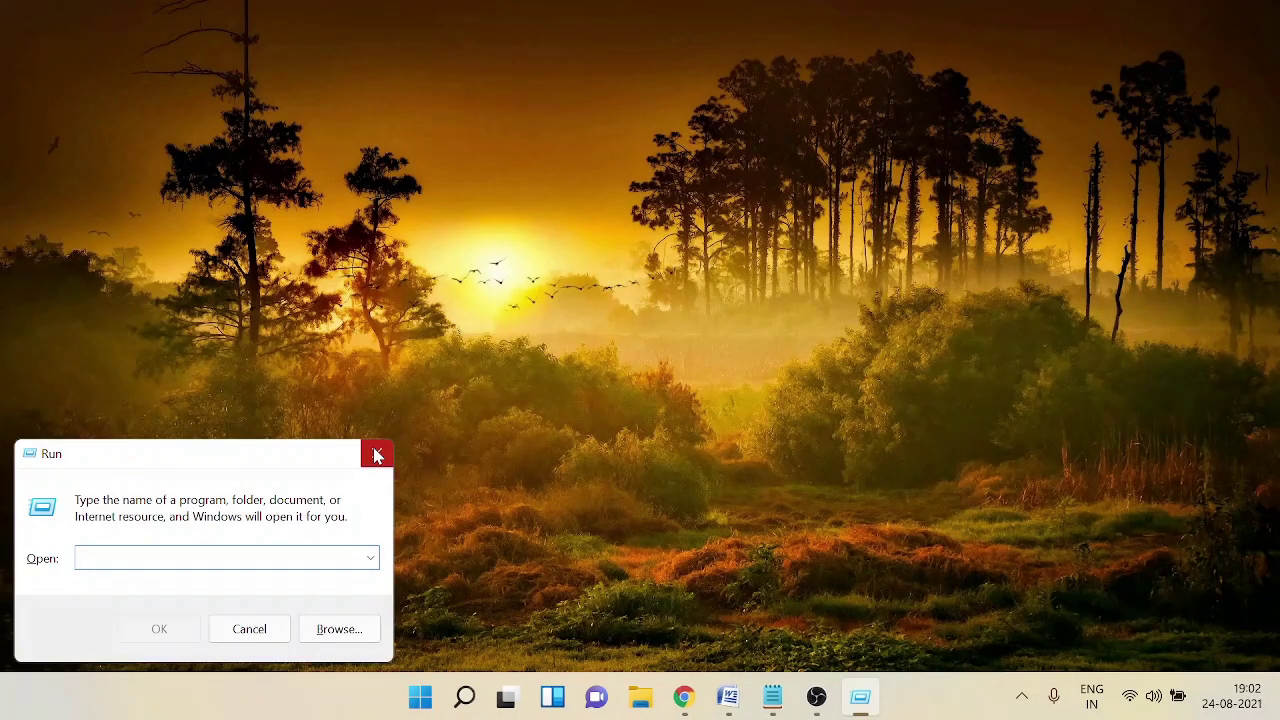
text(task)
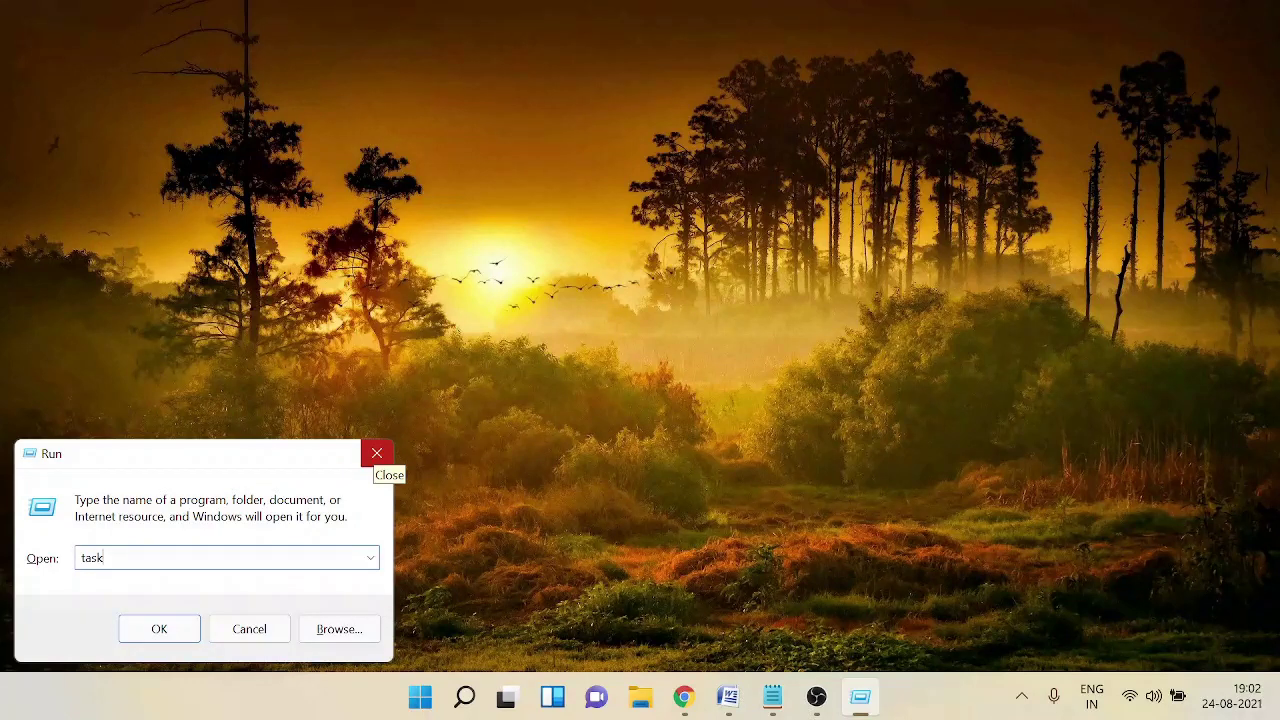
text(mgr)
key(Return)
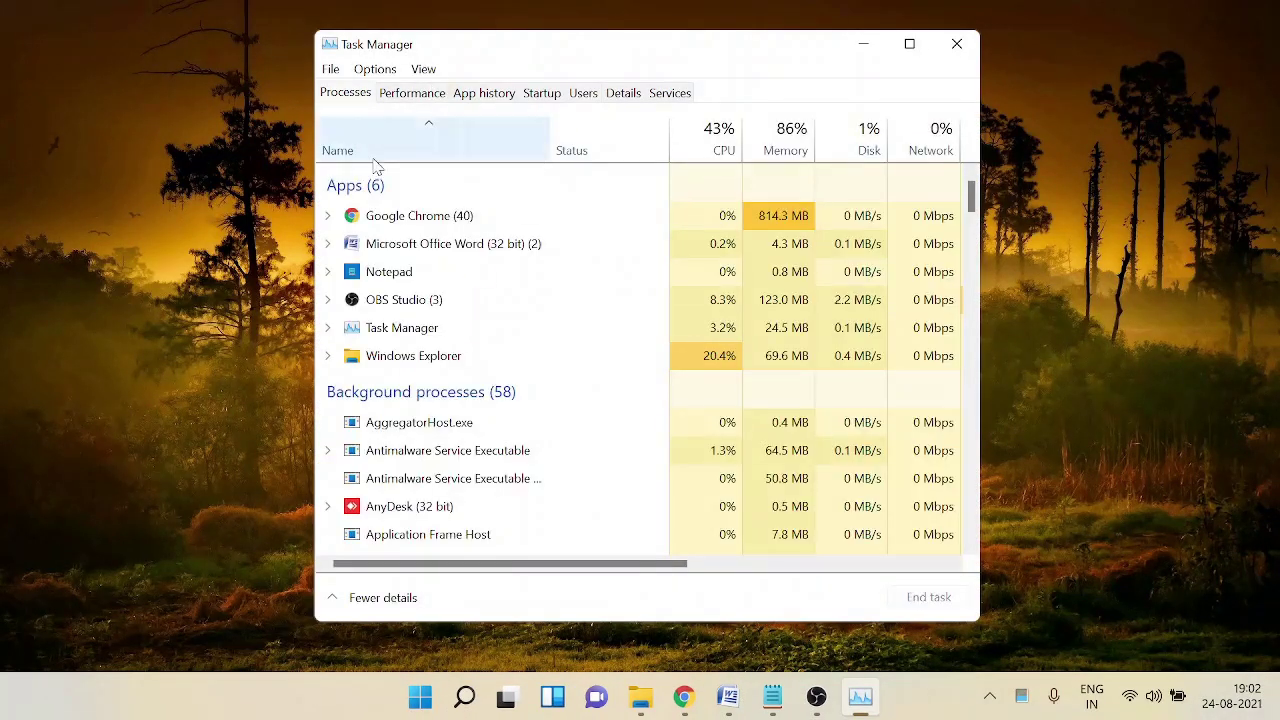
Step: Restart the Windows Explorer process in Task Manager
click(418, 365)
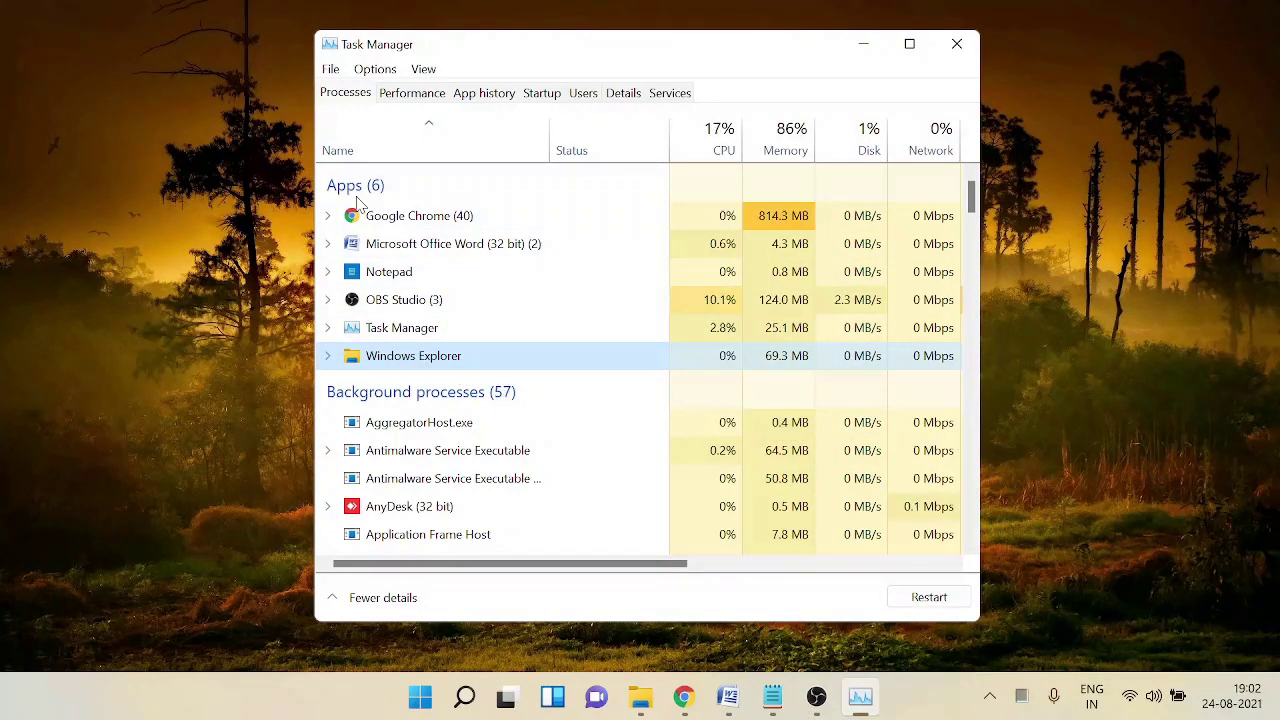
scroll(405, 410, down, 1)
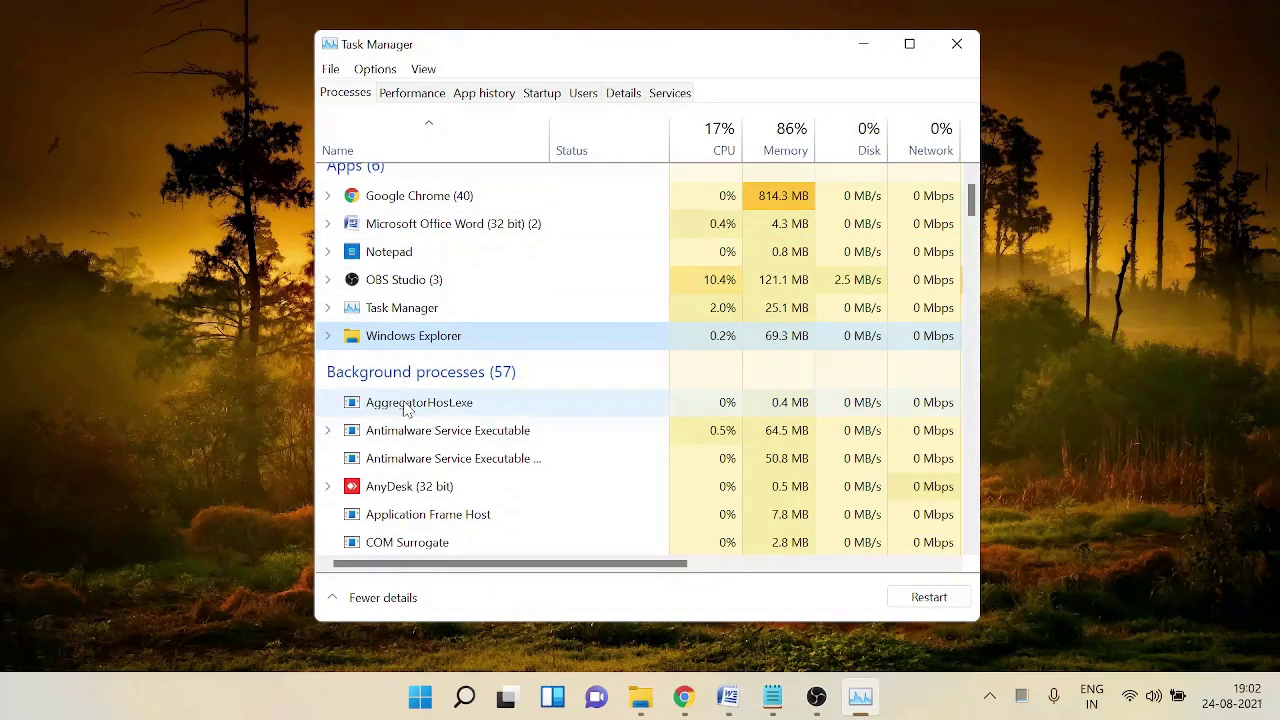
scroll(405, 410, down, 1)
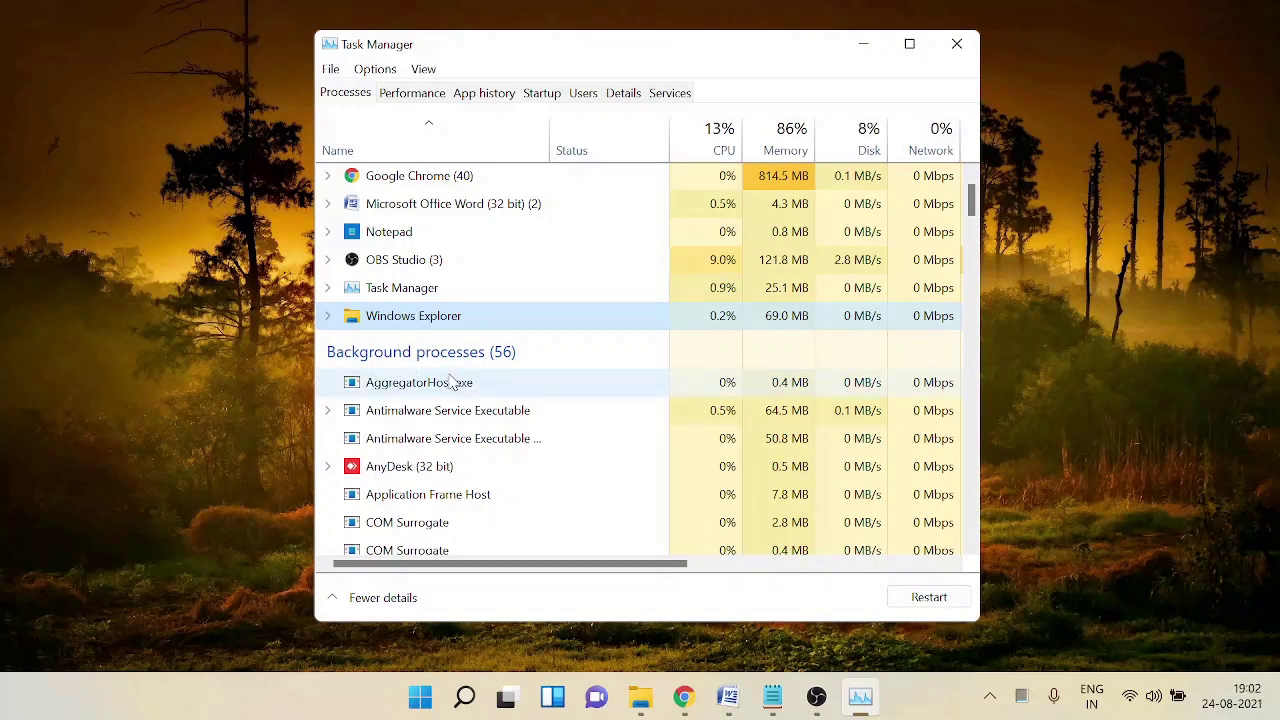
mouse_move(650, 706)
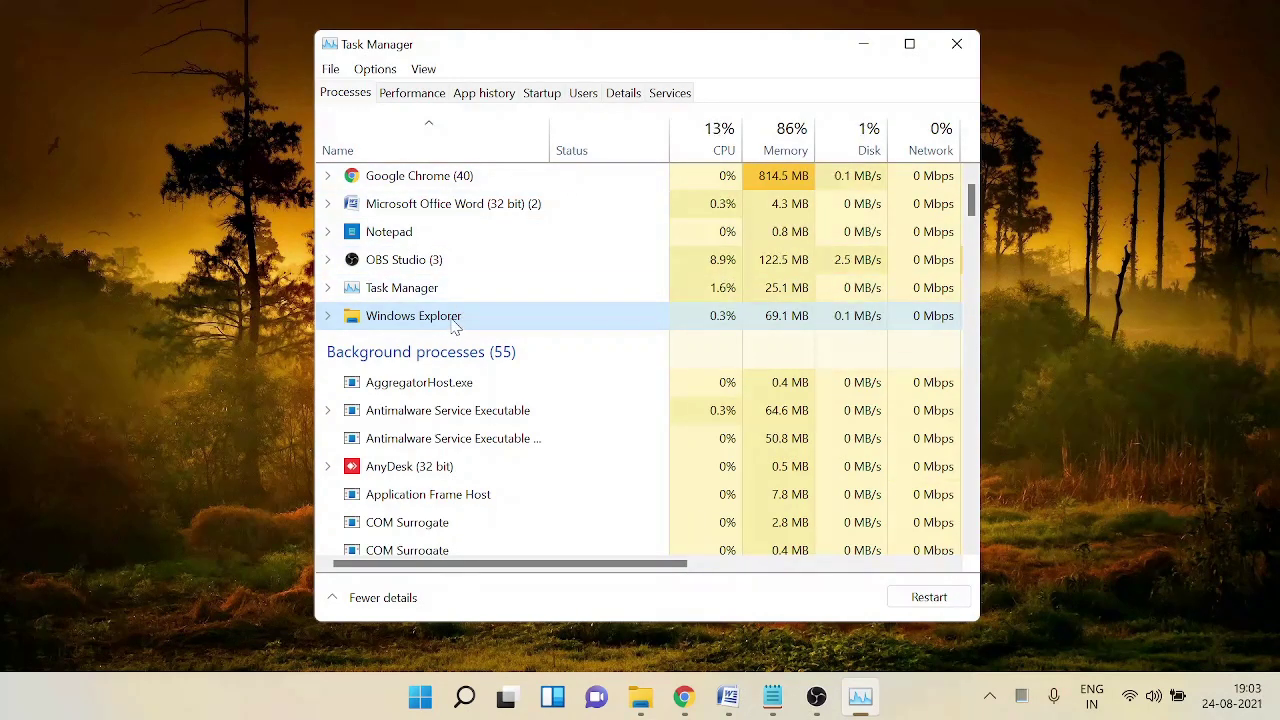
click(928, 598)
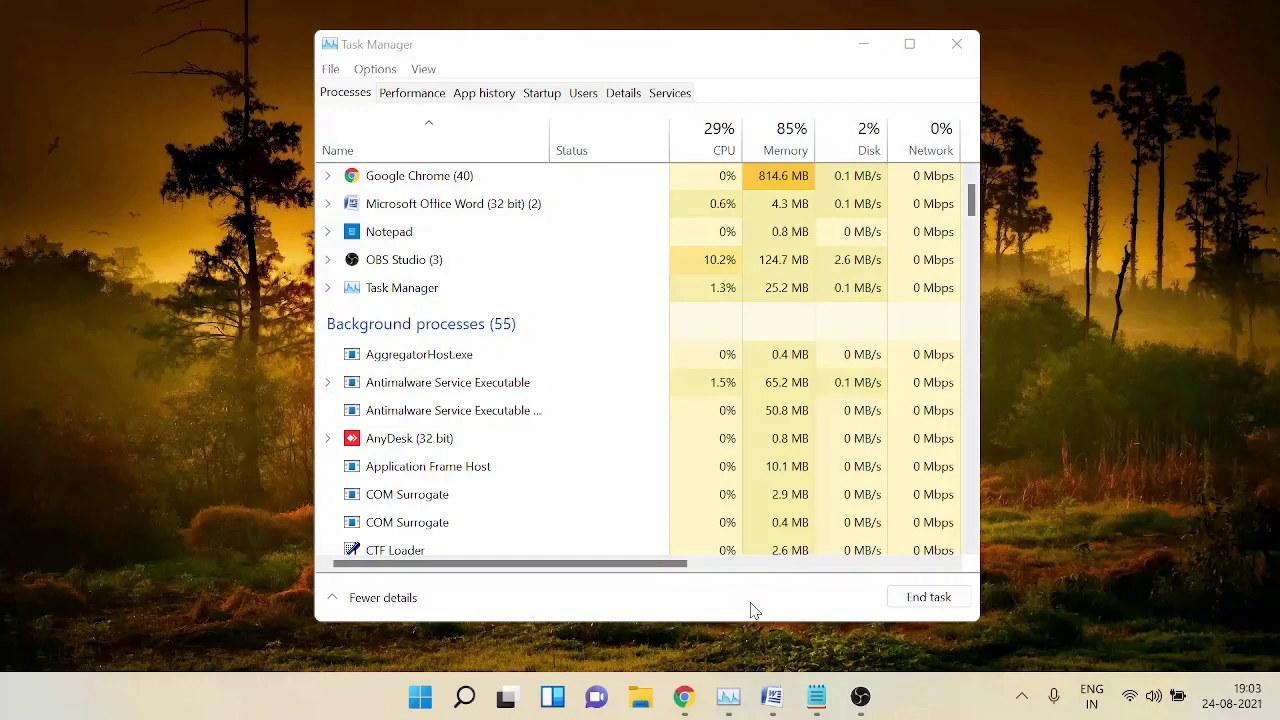
Step: Open a Command Prompt window by running cmd
key(super+r)
text(cm)
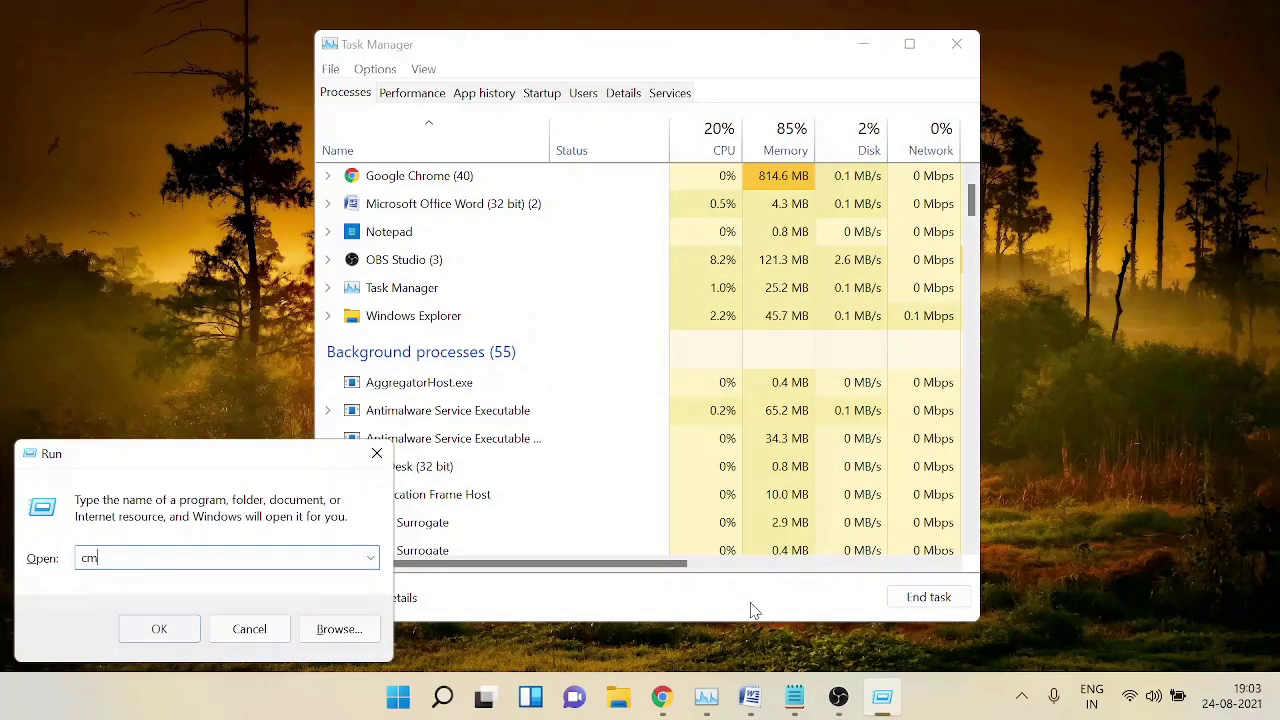
text(d)
key(Return)
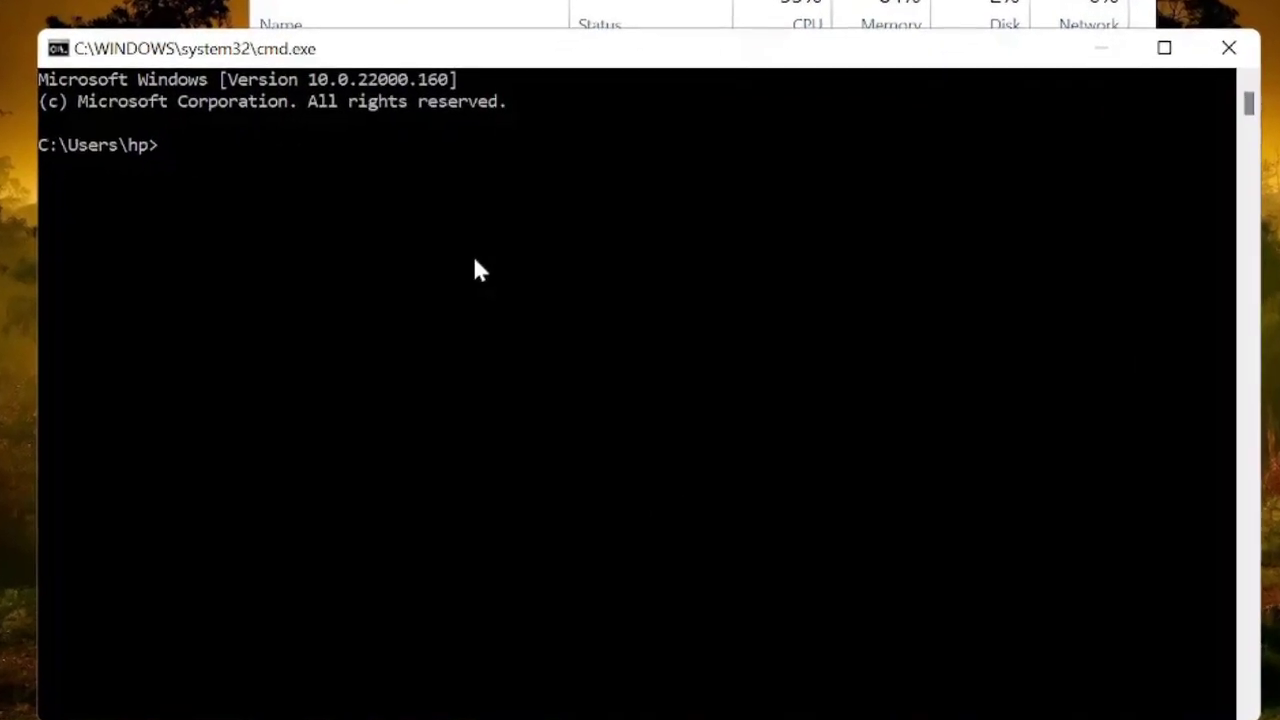
Step: Start PowerShell in the Command Prompt and launch an elevated session with "start-process PowerShell -verb runas"
text(power)
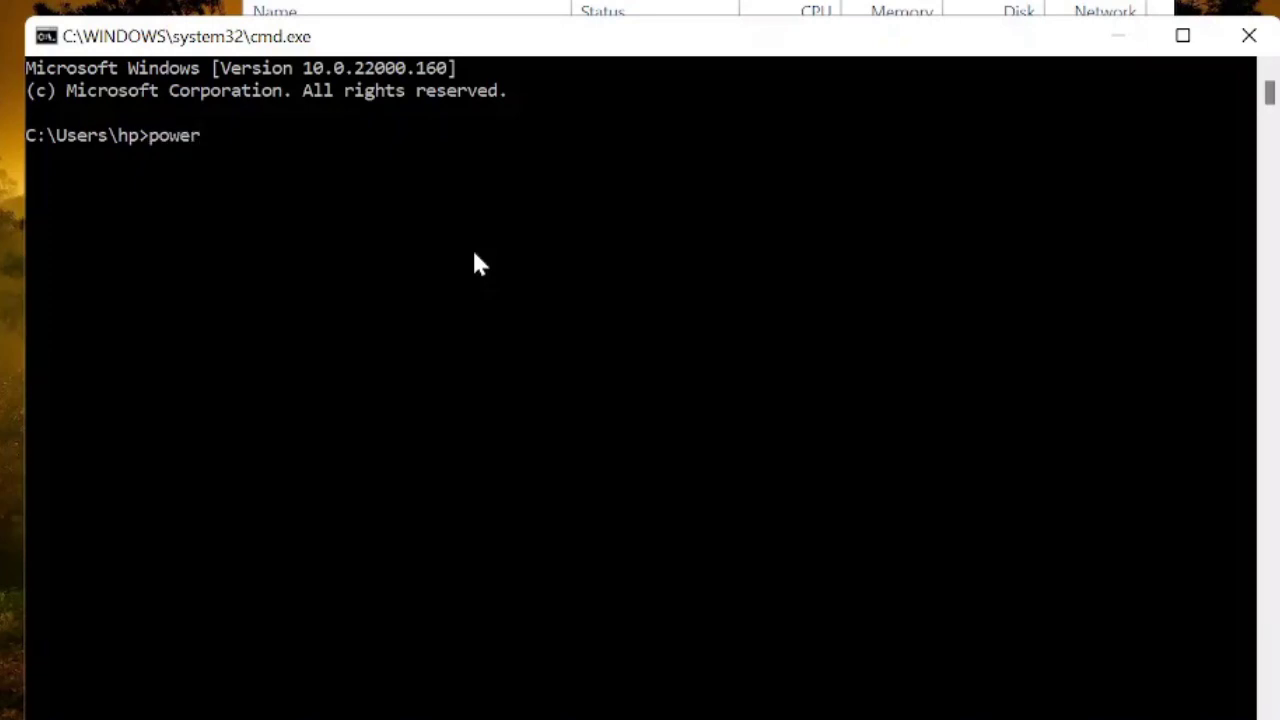
text(shell)
key(Return)
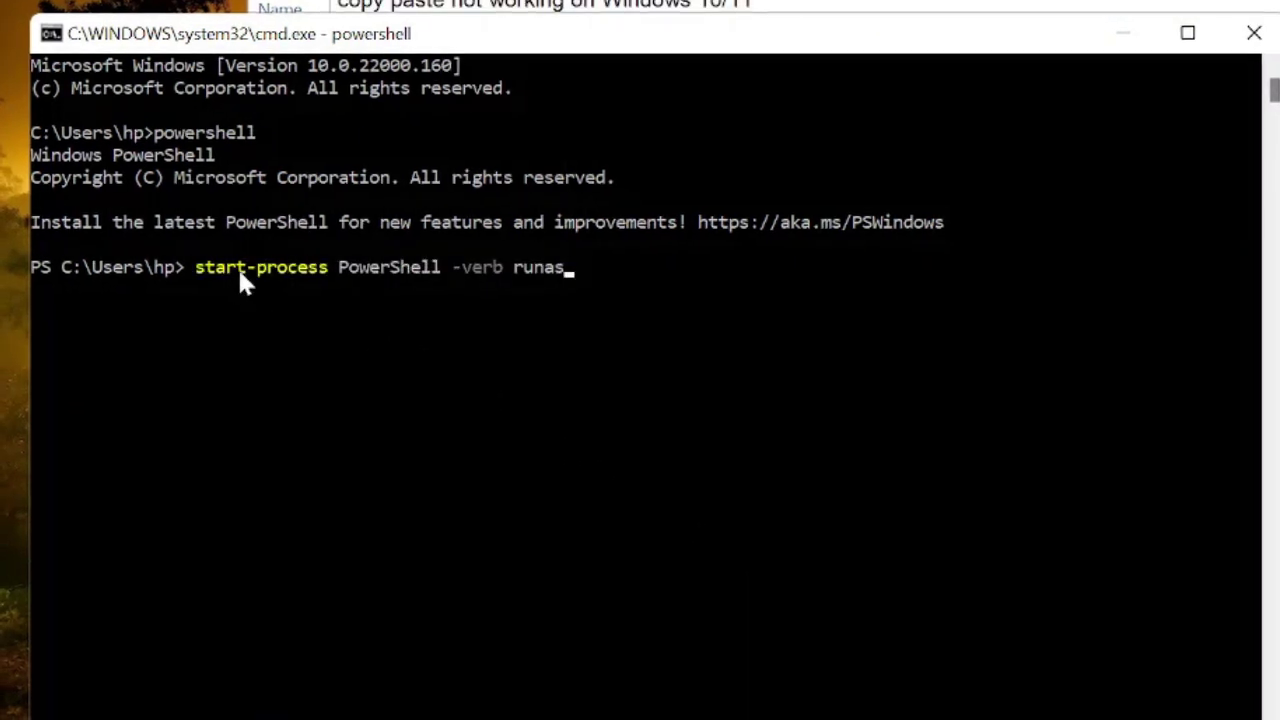
key(Return)
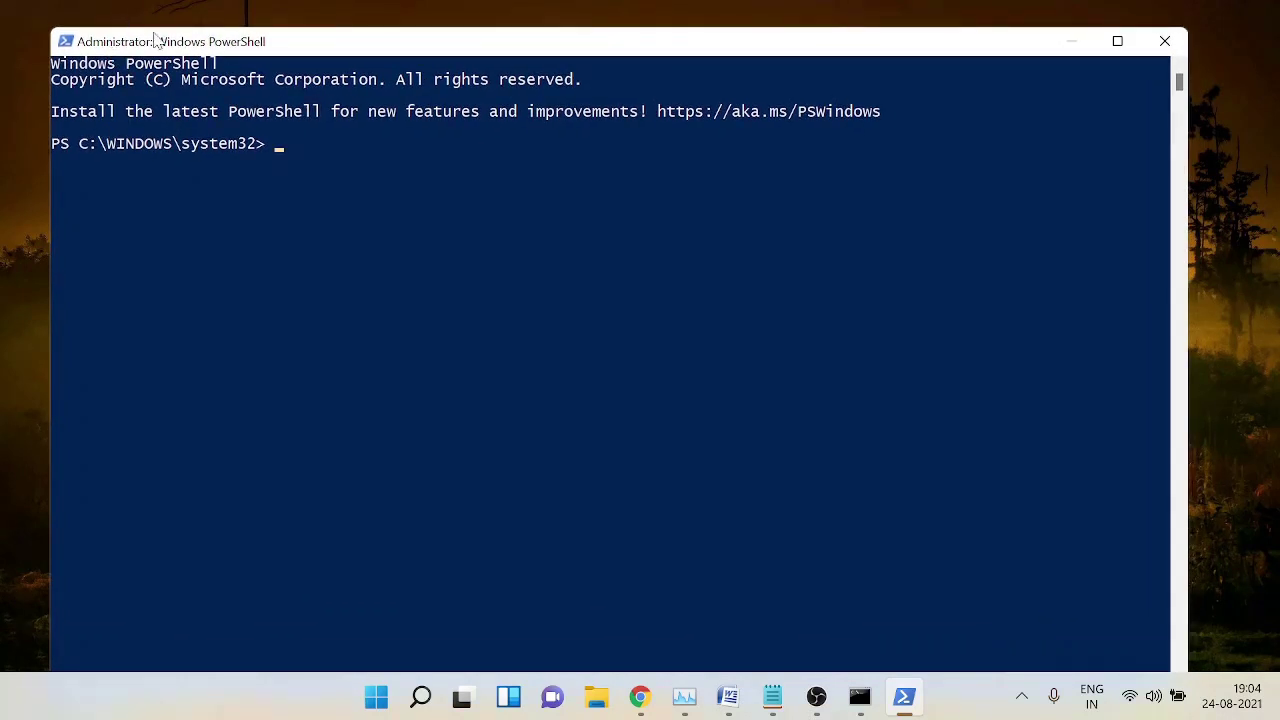
Step: Re-register the app packages with the copied Add-AppxPackage -DisableDevelopmentMode -Register command, and close the PowerShell and Command Prompt windows
right_click(306, 148)
key(Return)
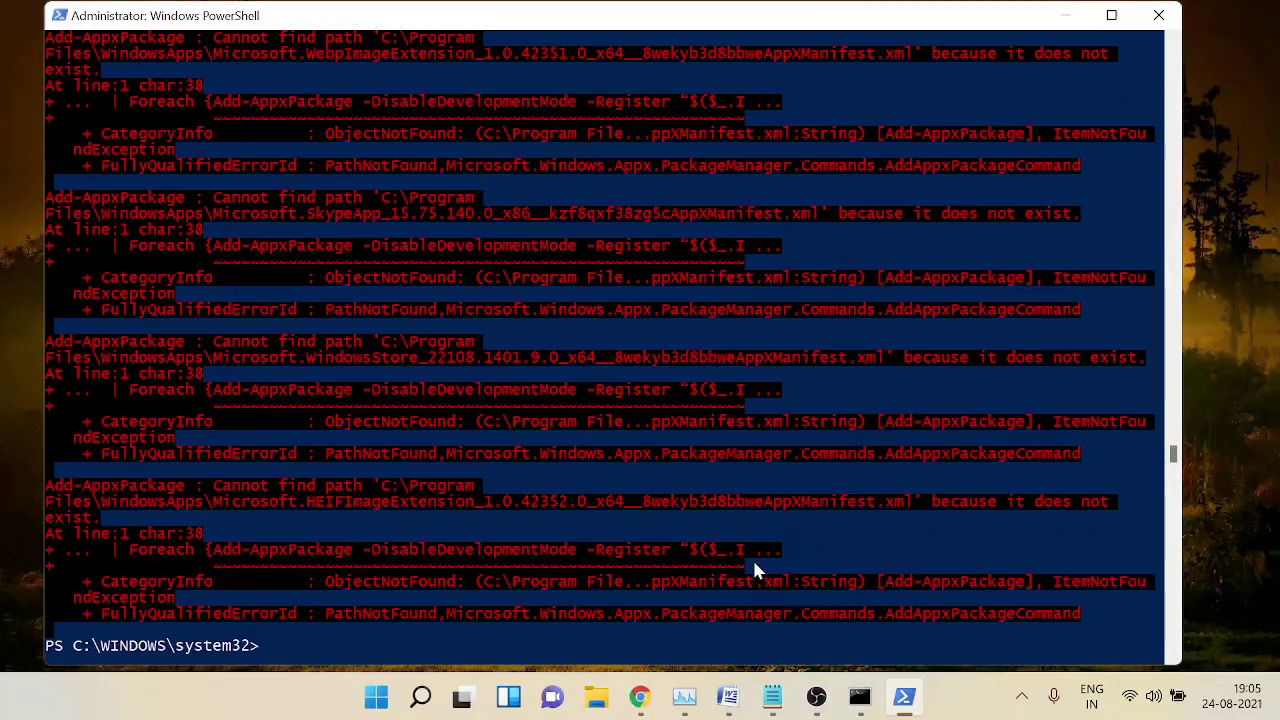
click(1151, 22)
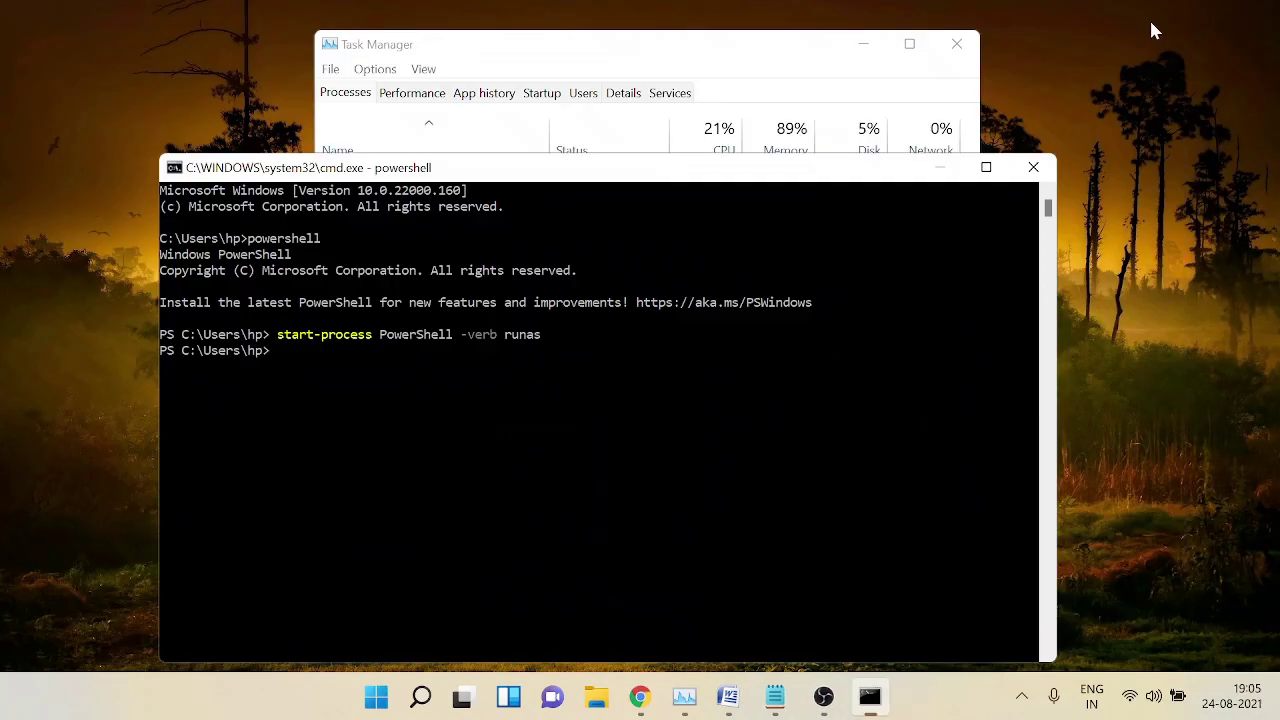
click(1033, 167)
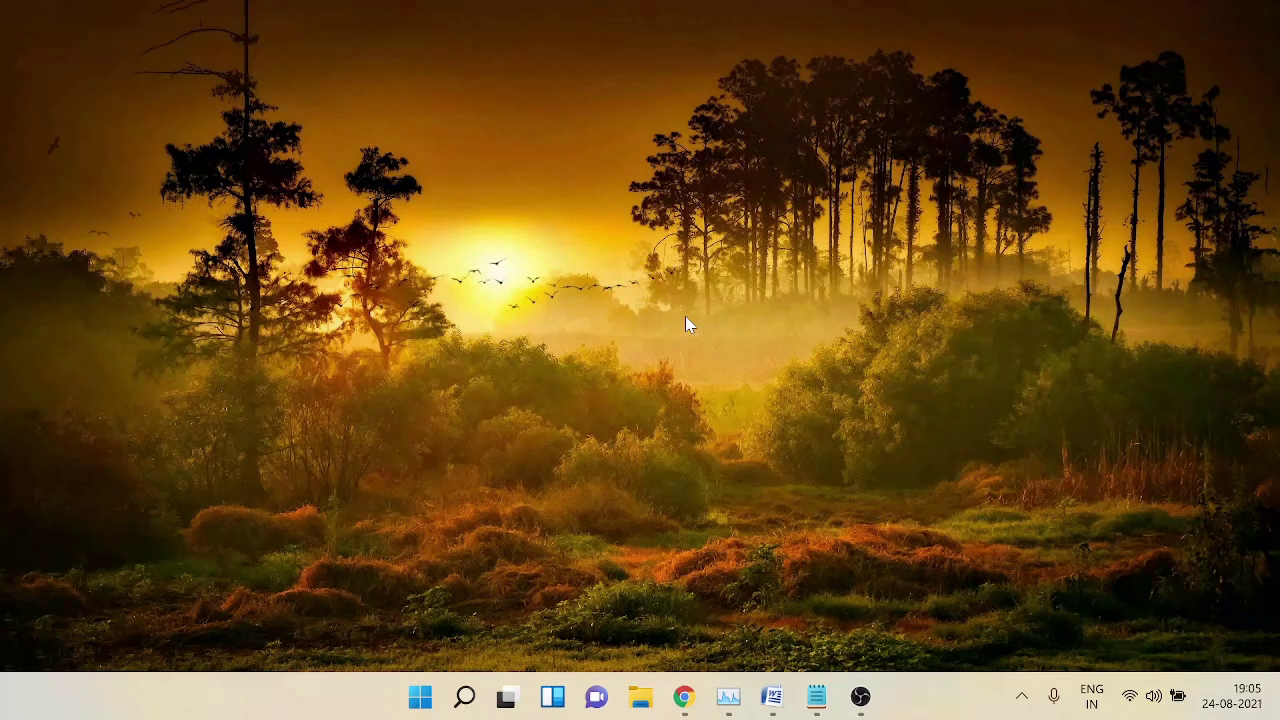
Step: Open the local application data folder by running %localappdata%
key(super+r)
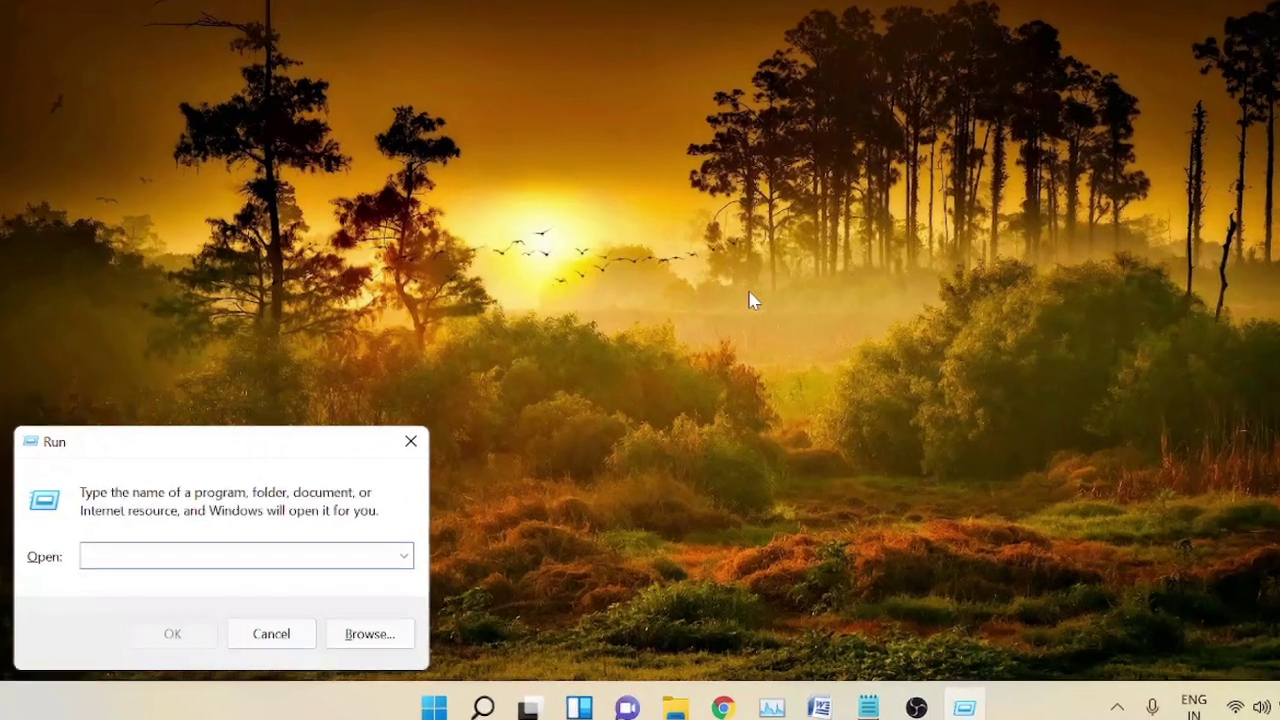
text(%)
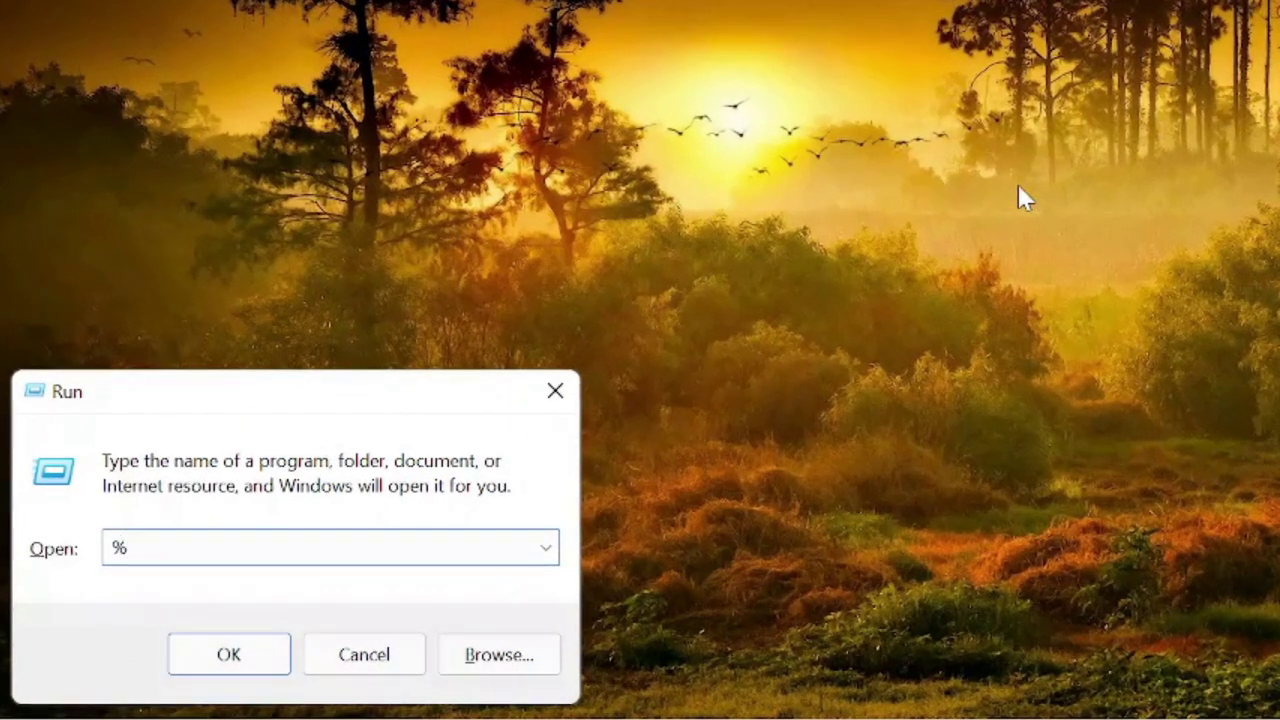
text(localappda)
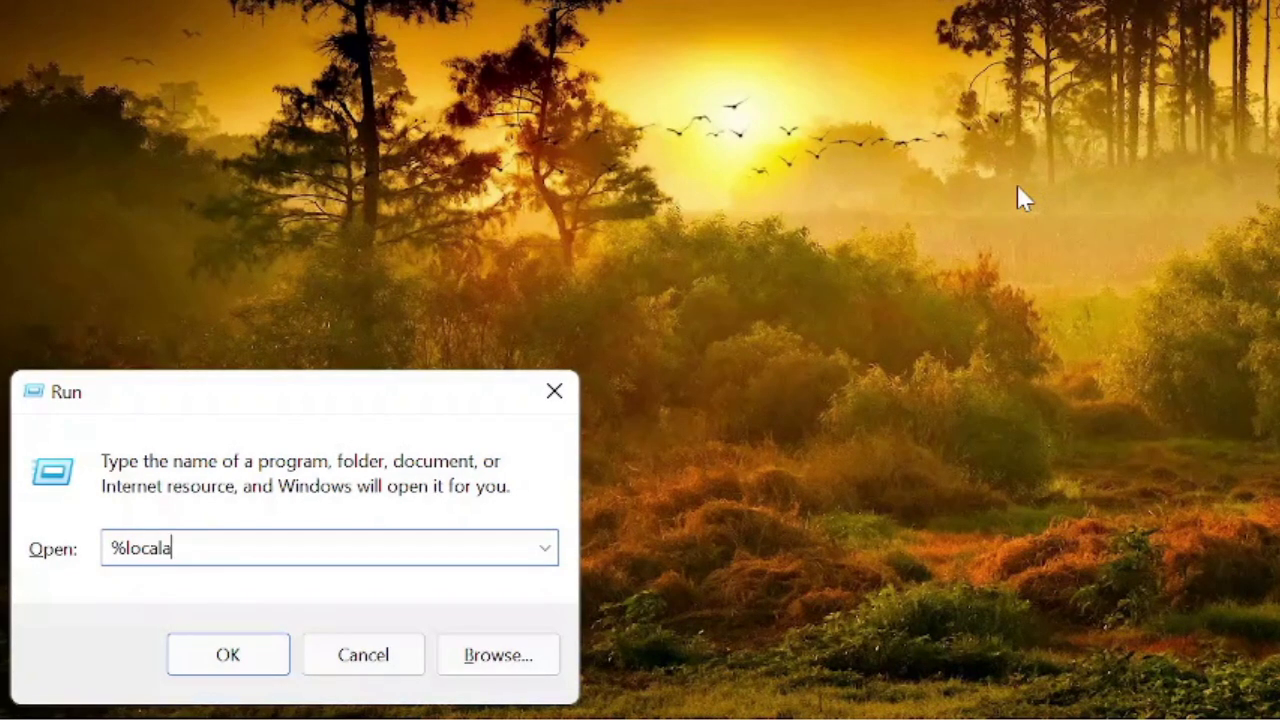
text(ta%)
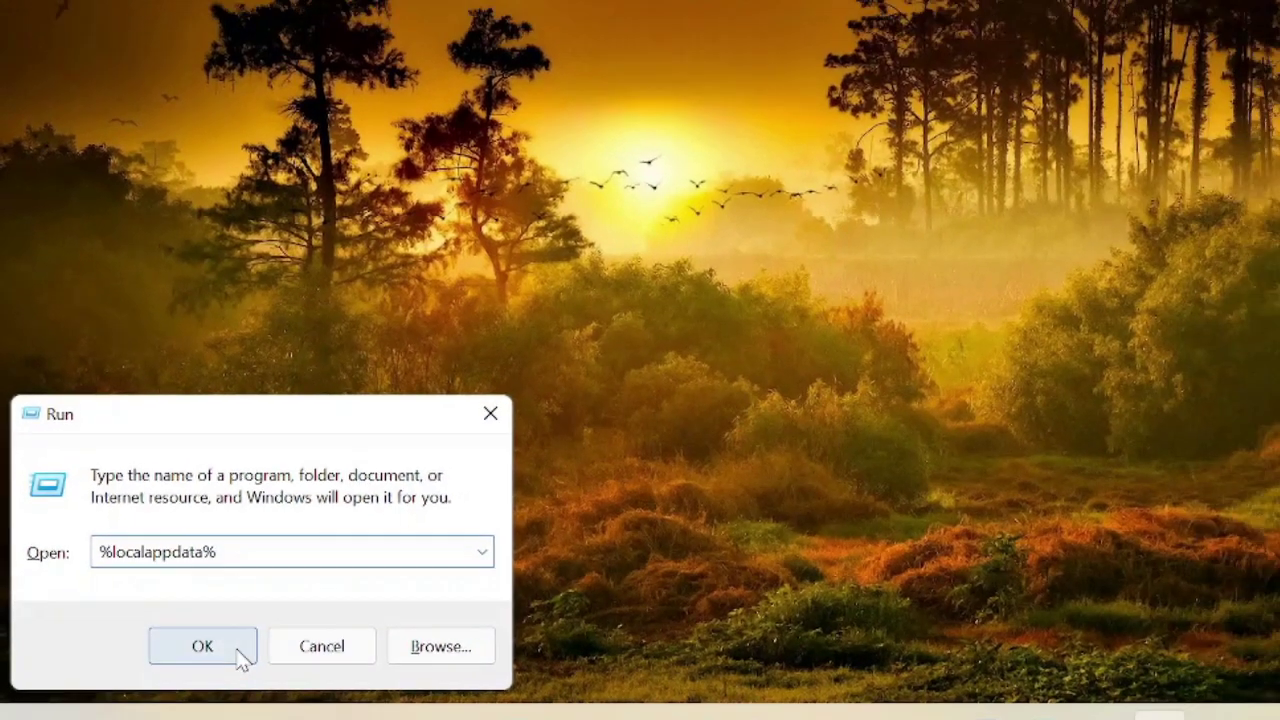
click(258, 662)
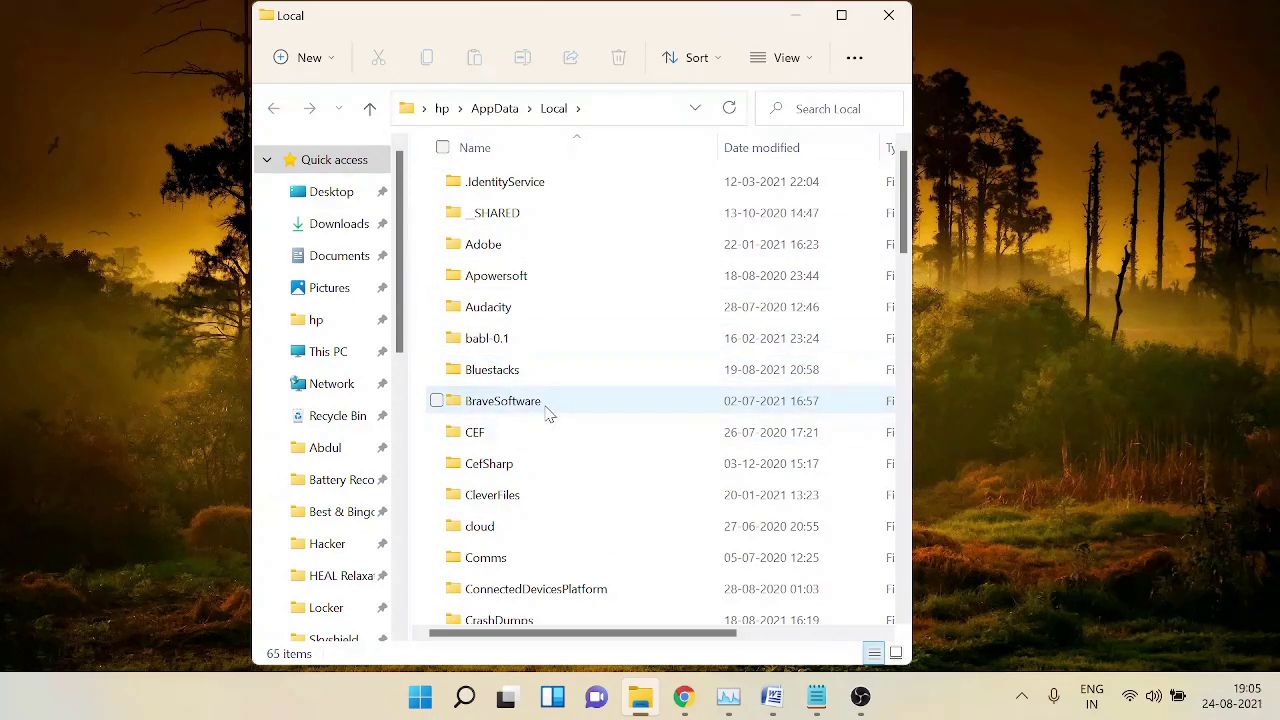
Step: Look through the Local folder for folders whose names start with T
mouse_move(548, 414)
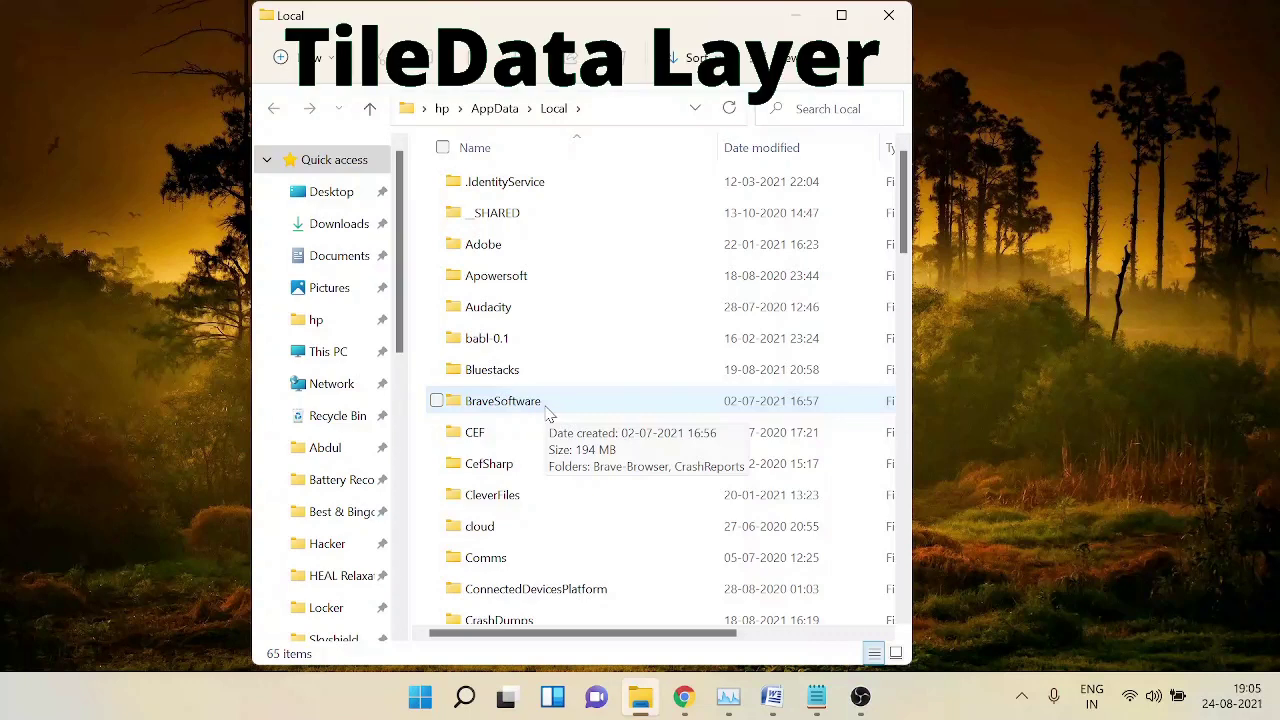
click(547, 410)
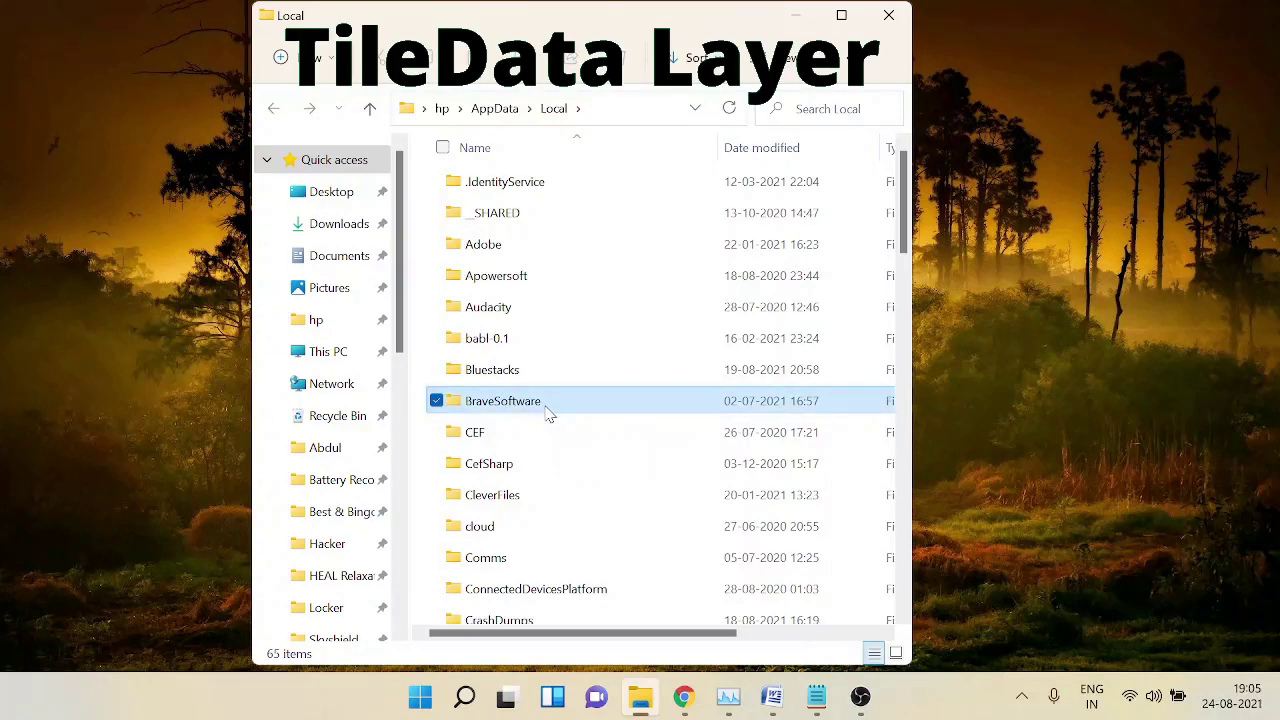
click(537, 336)
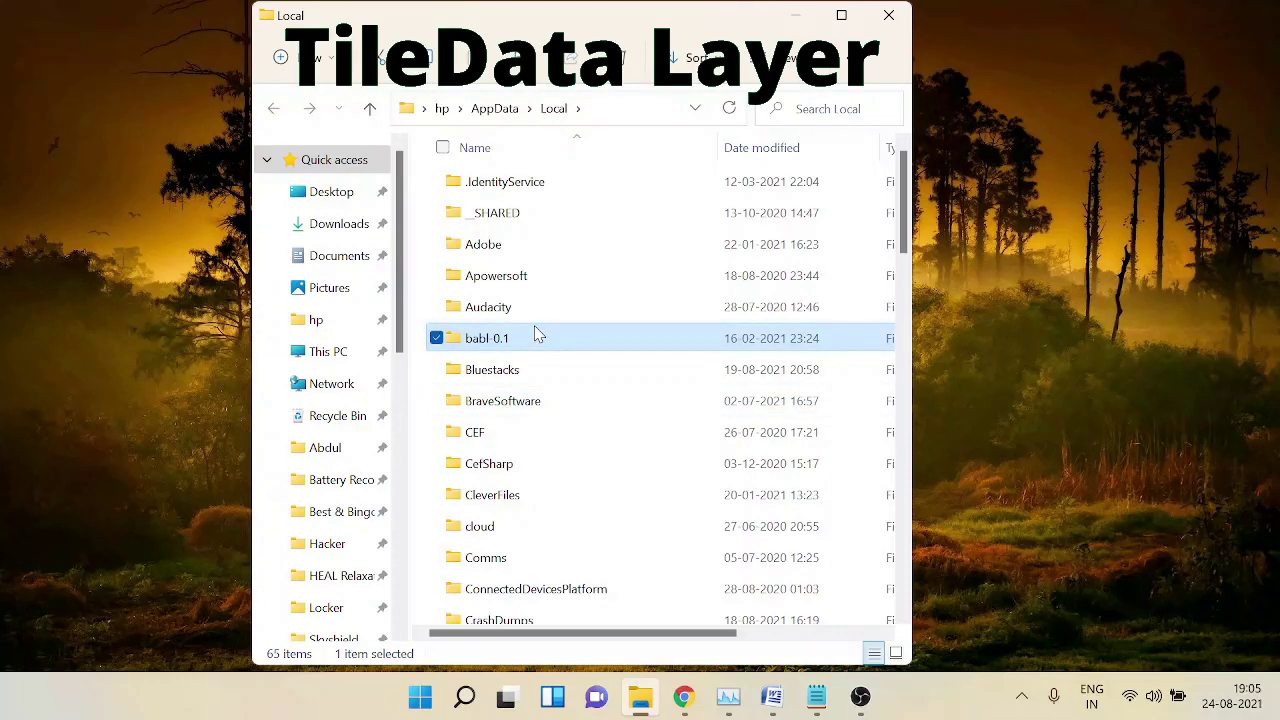
key(t)
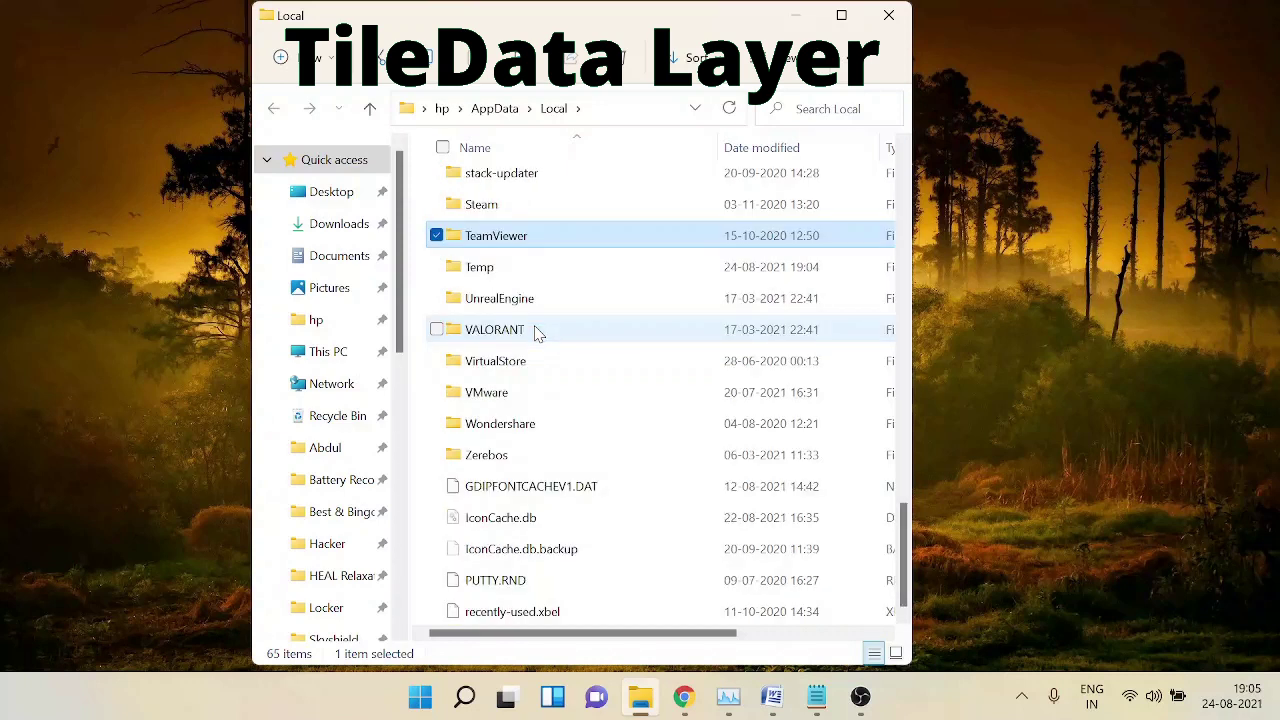
Step: View the actions available for the Temp folder, including deletion, without applying any, and close the Local folder window
click(499, 273)
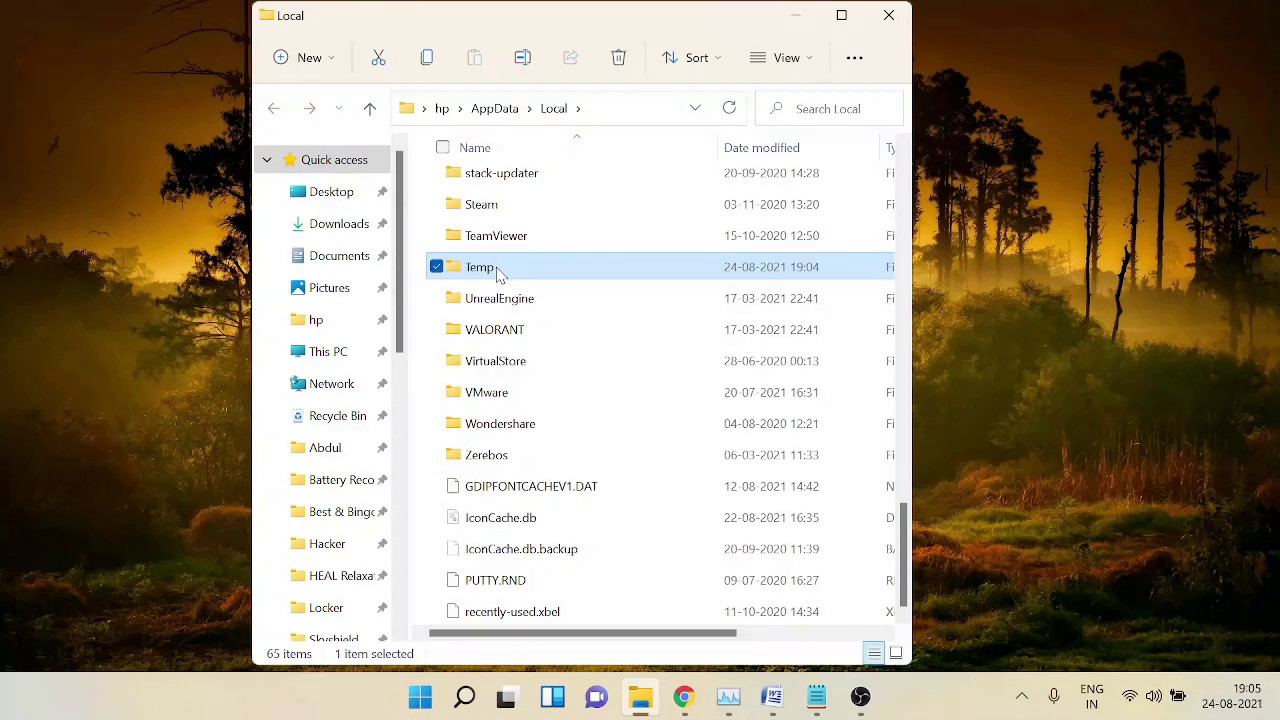
right_click(499, 274)
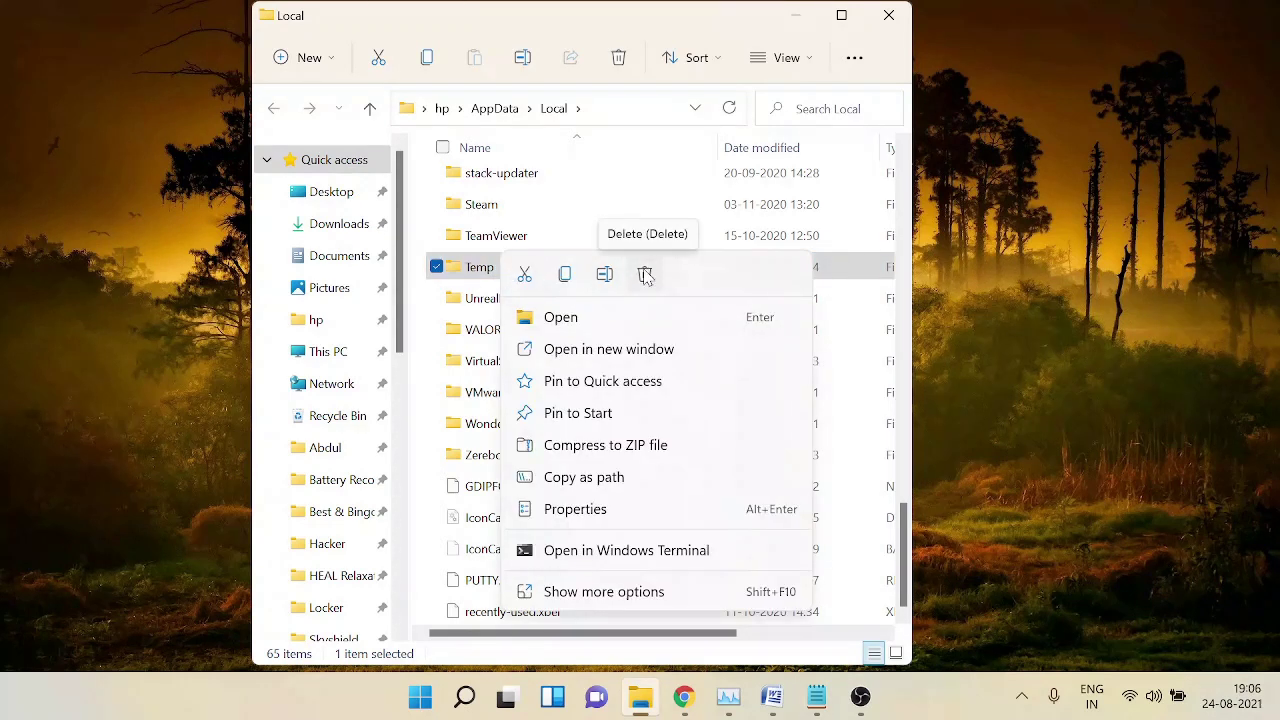
click(608, 14)
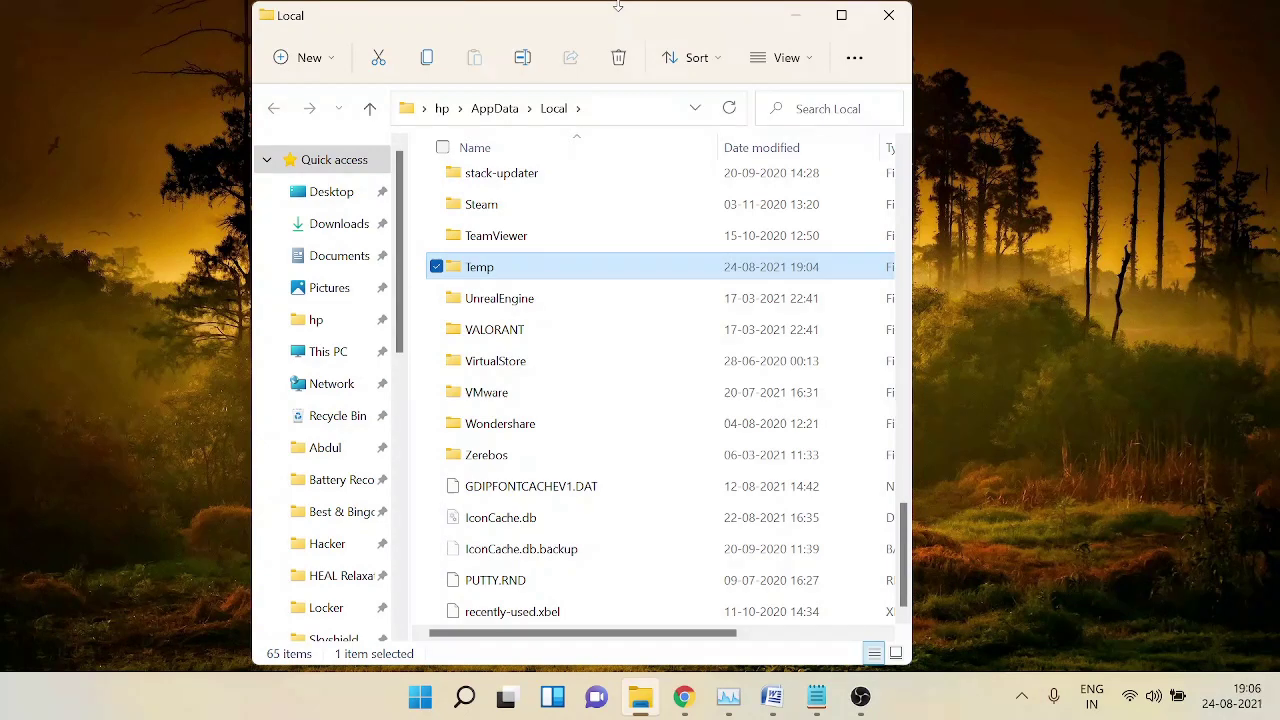
click(889, 14)
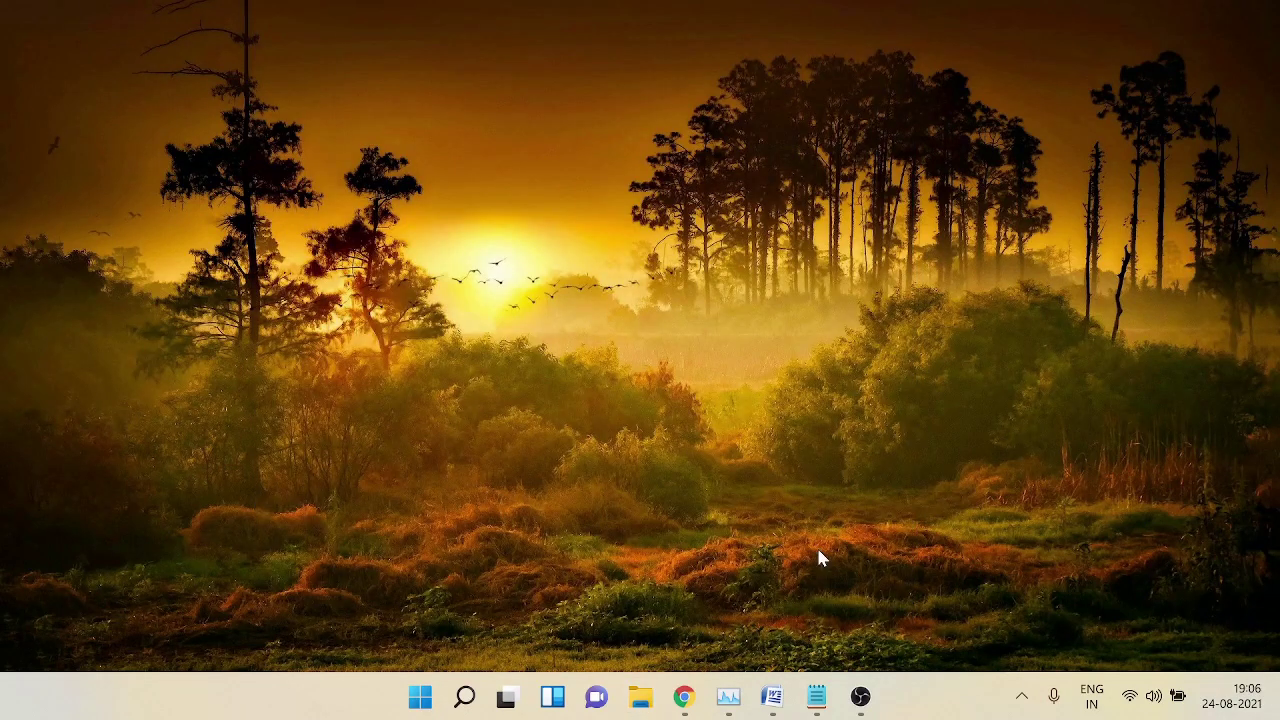
Step: Review the startup apps in Task Manager, selecting the Adobe Acrobat SpeedLauncher entry, and close Task Manager
click(732, 700)
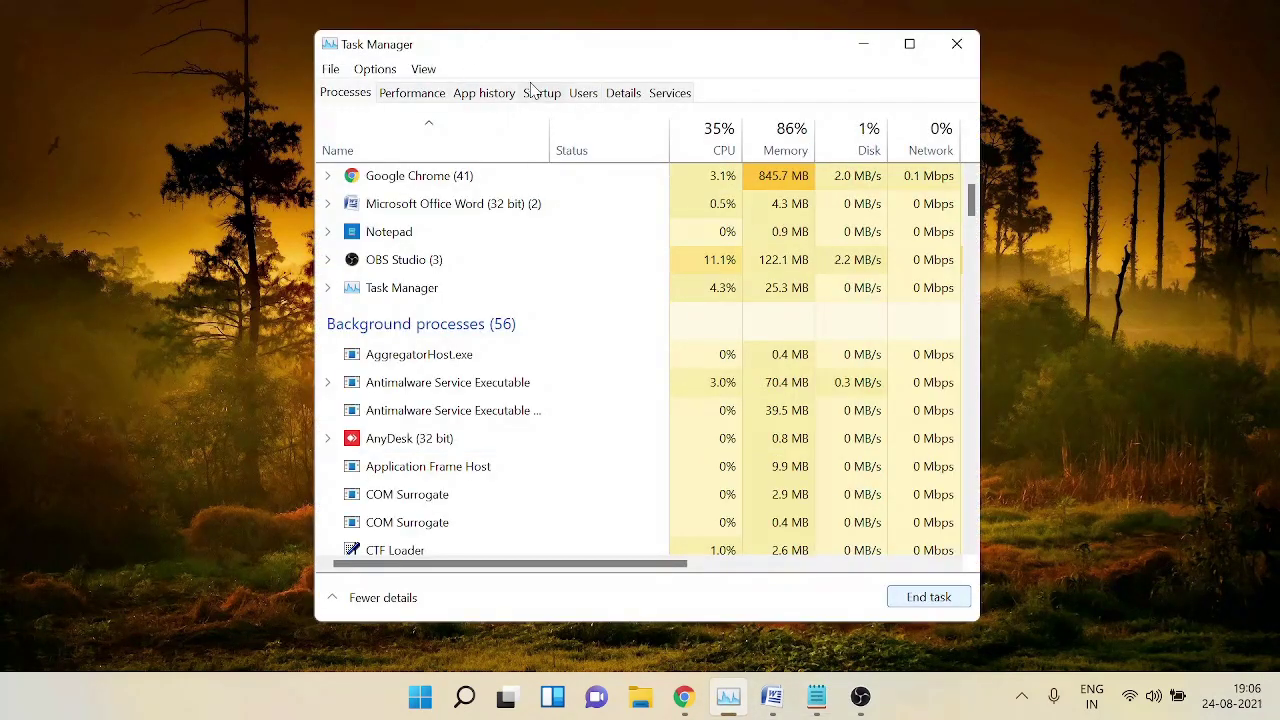
click(547, 96)
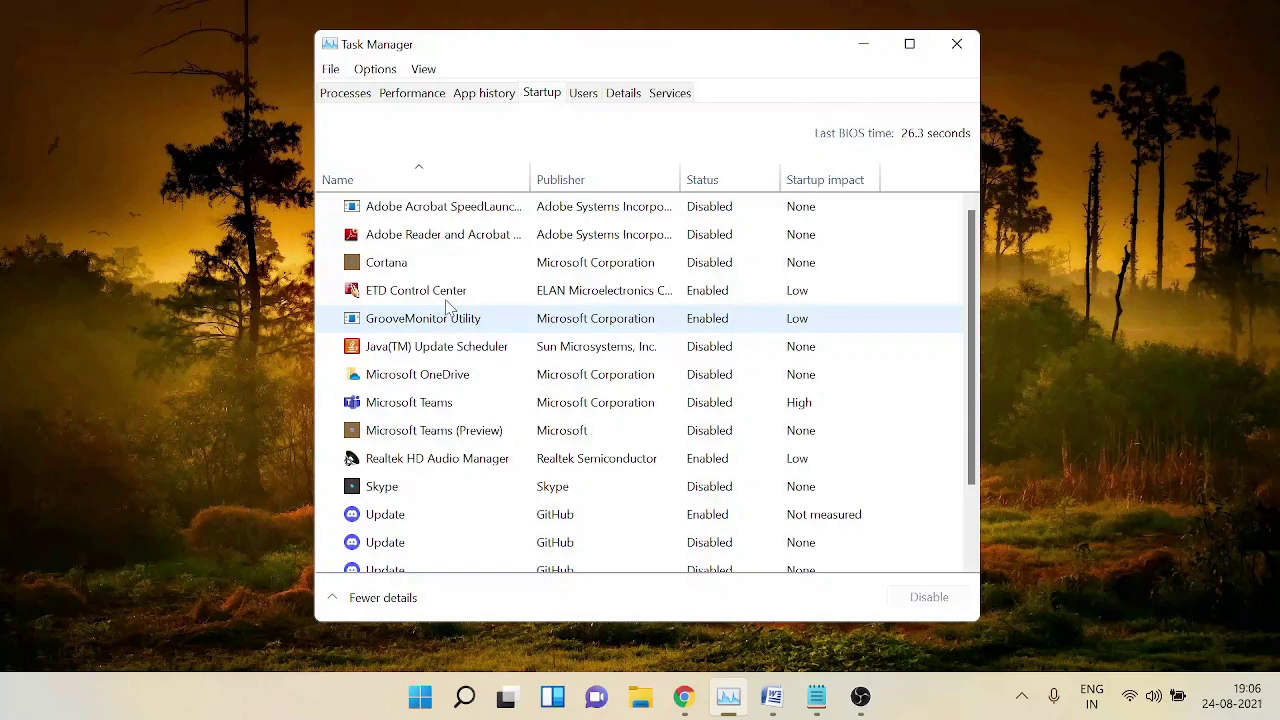
click(432, 218)
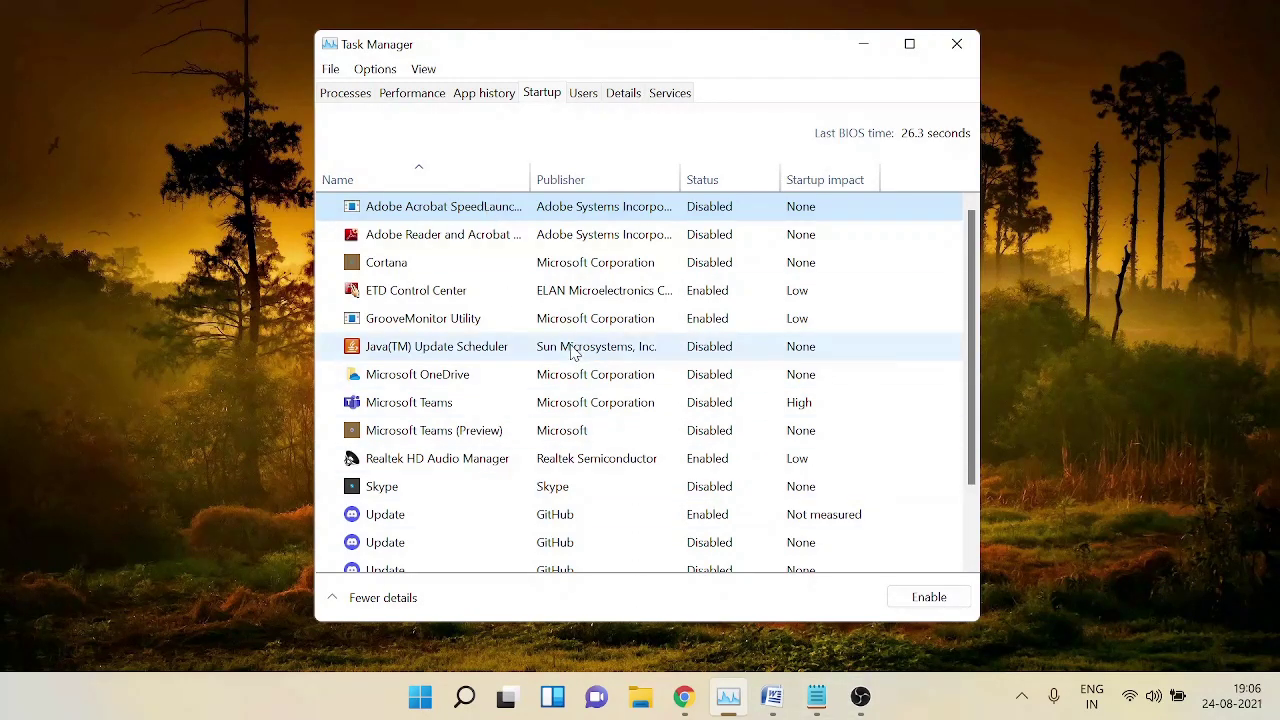
click(957, 44)
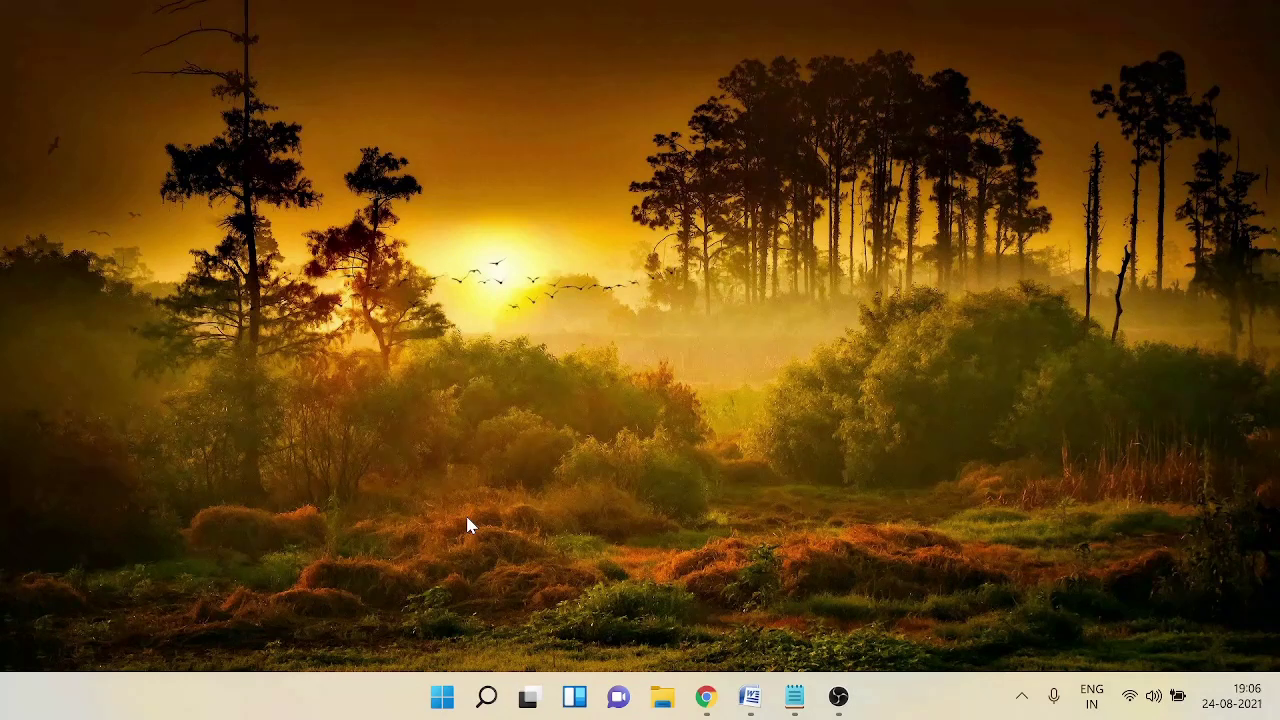
Step: Open Control Panel by running control
key(super+r)
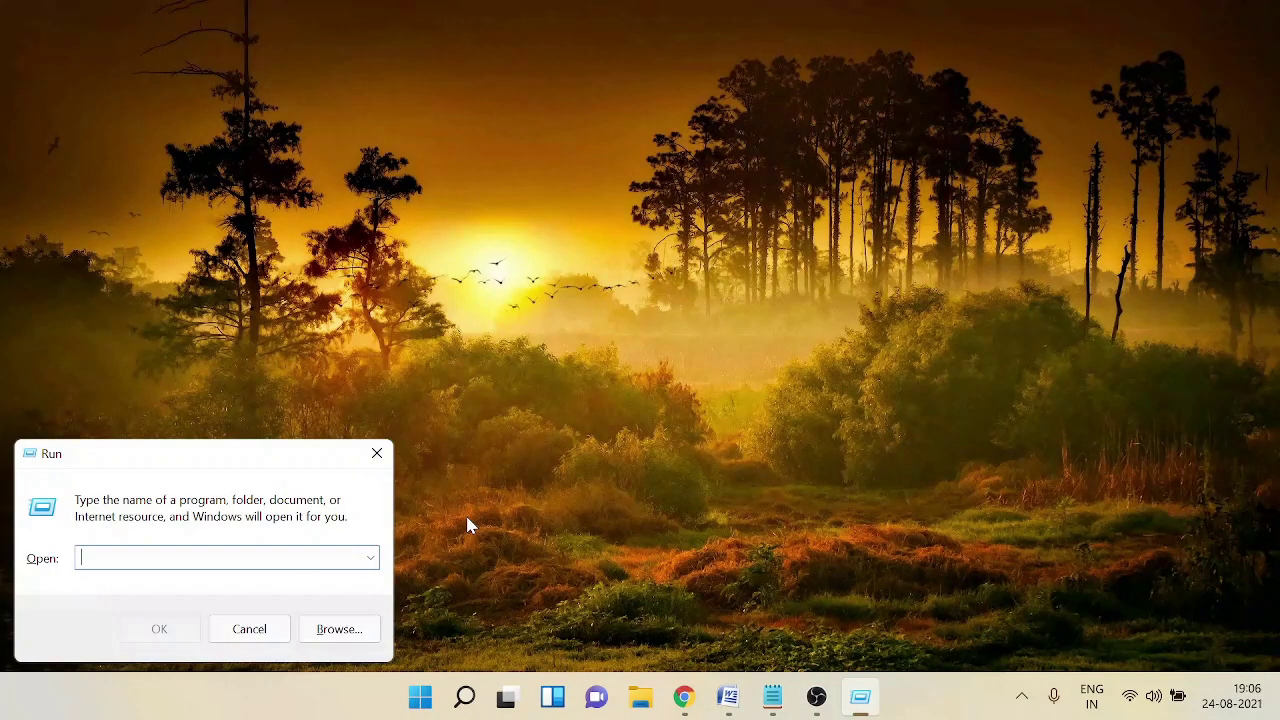
text(control)
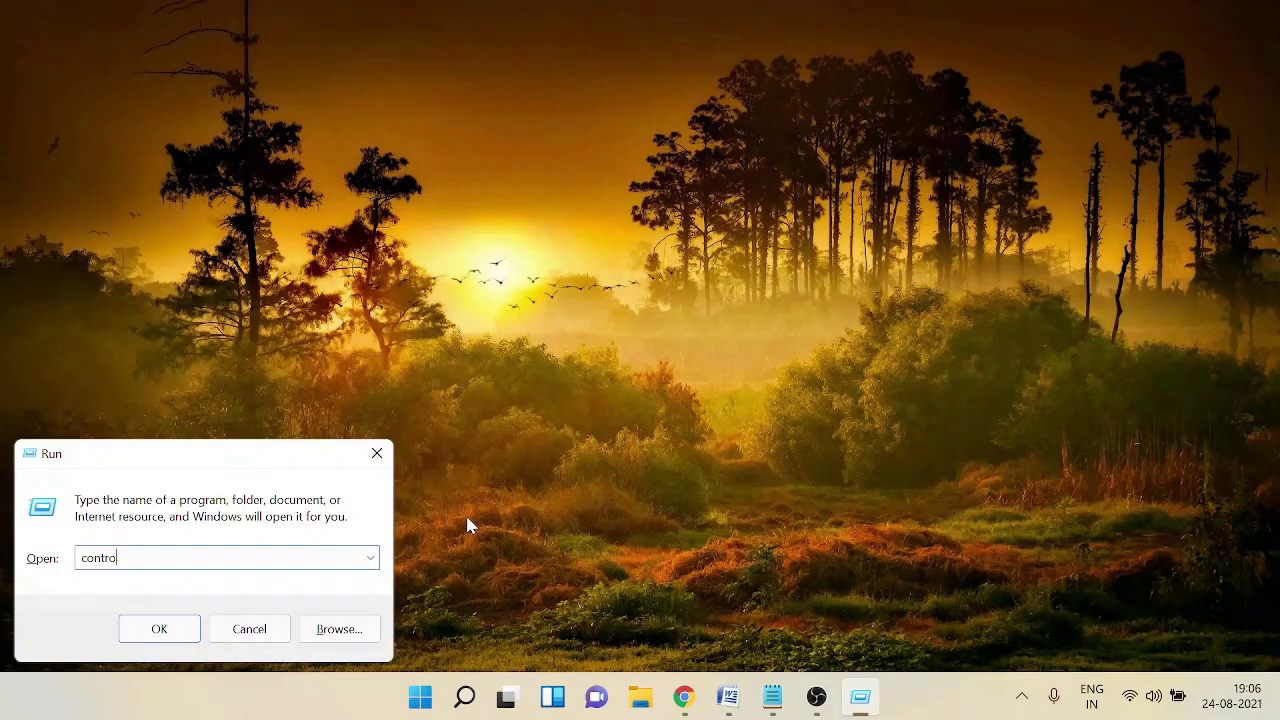
key(Return)
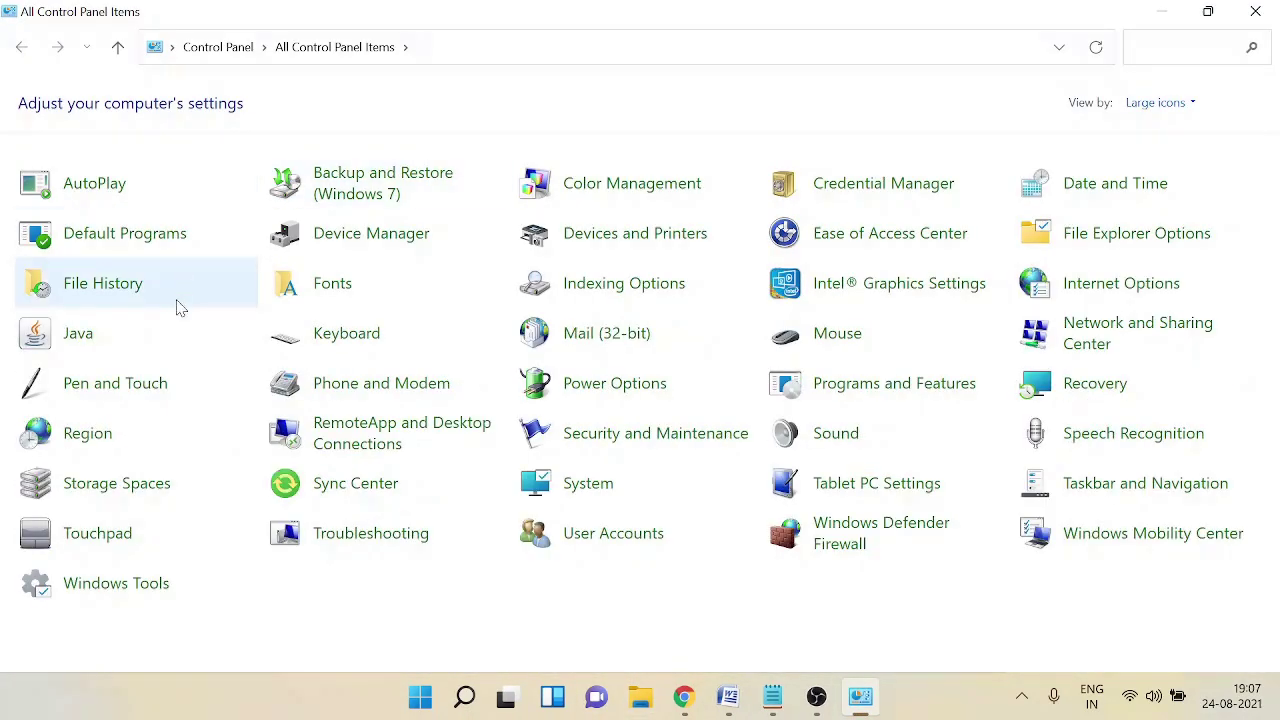
Step: View the computer's user accounts on the Manage Accounts page, and close Control Panel
click(613, 540)
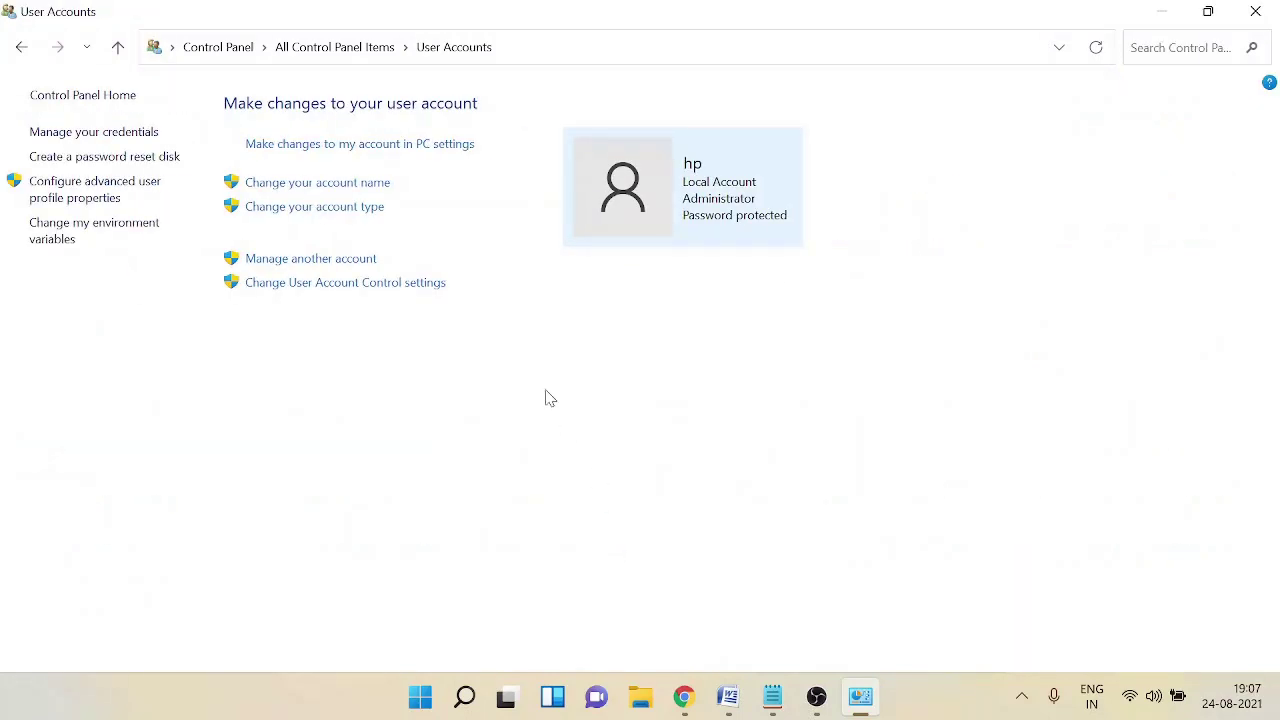
click(290, 262)
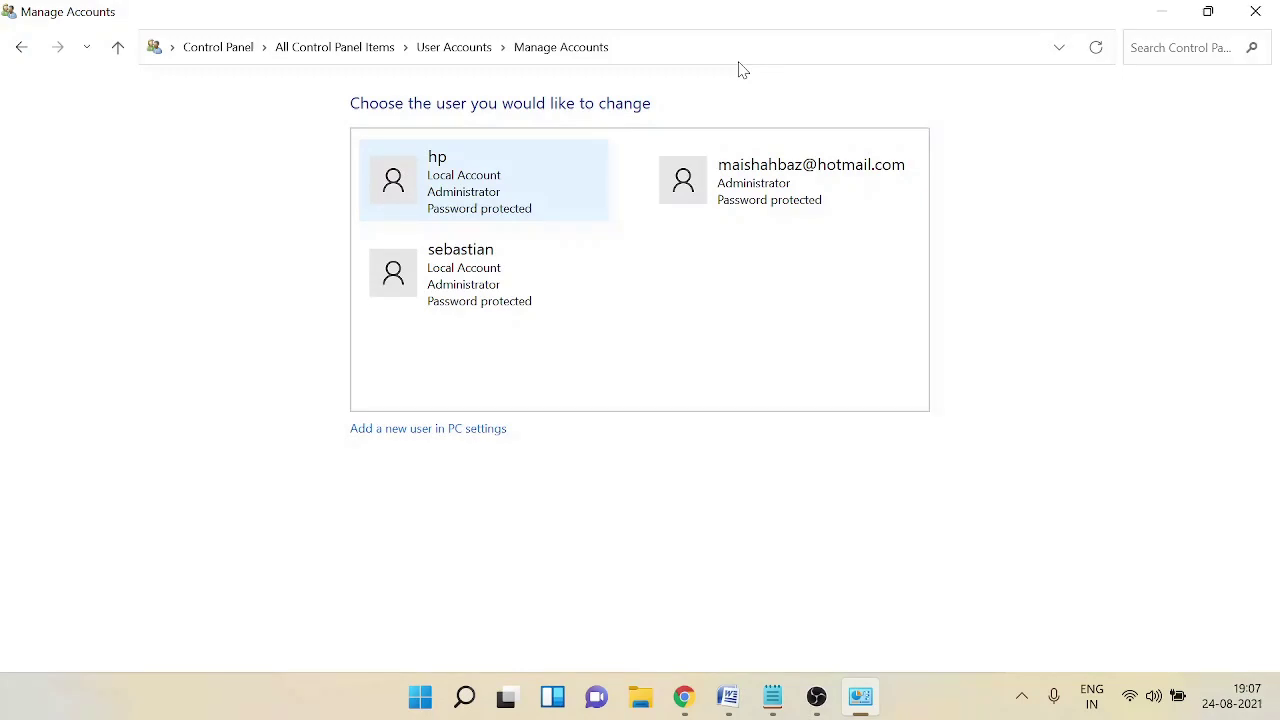
key(alt+F4)
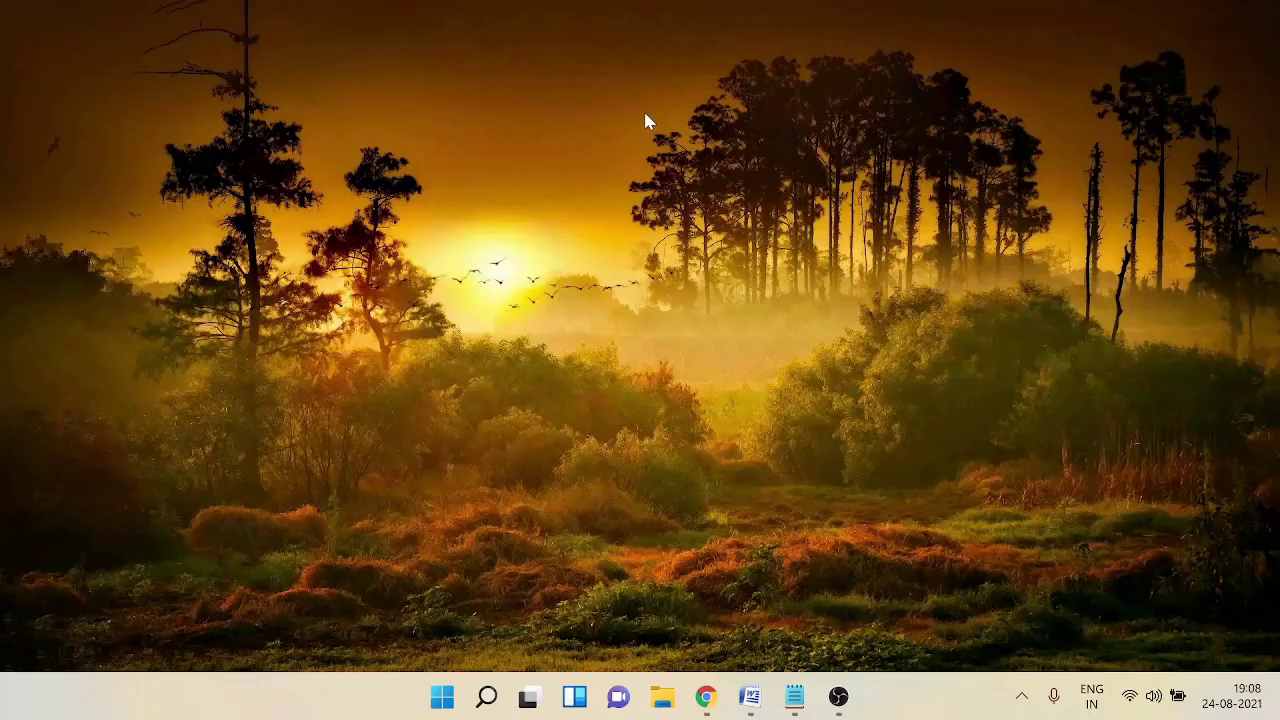